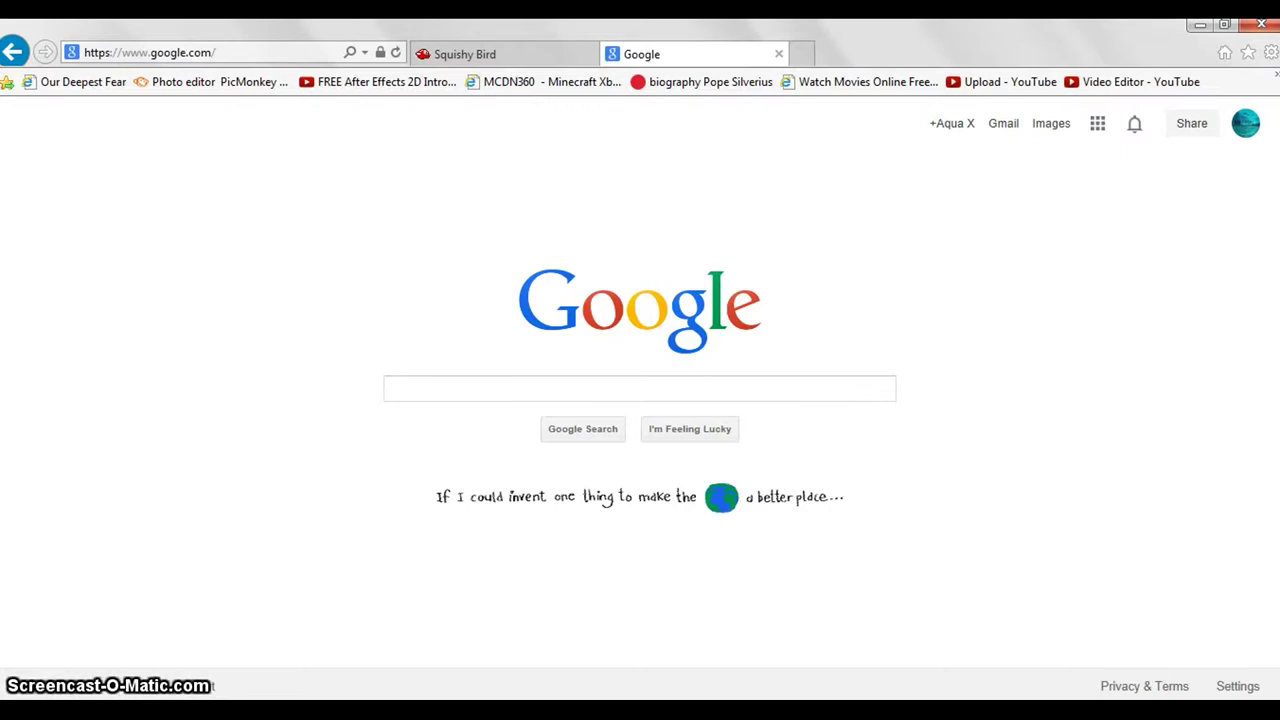
Leave the Squishy Bird game page and return to the Google search box
{"action": "left_click", "coordinate": [436, 60]}
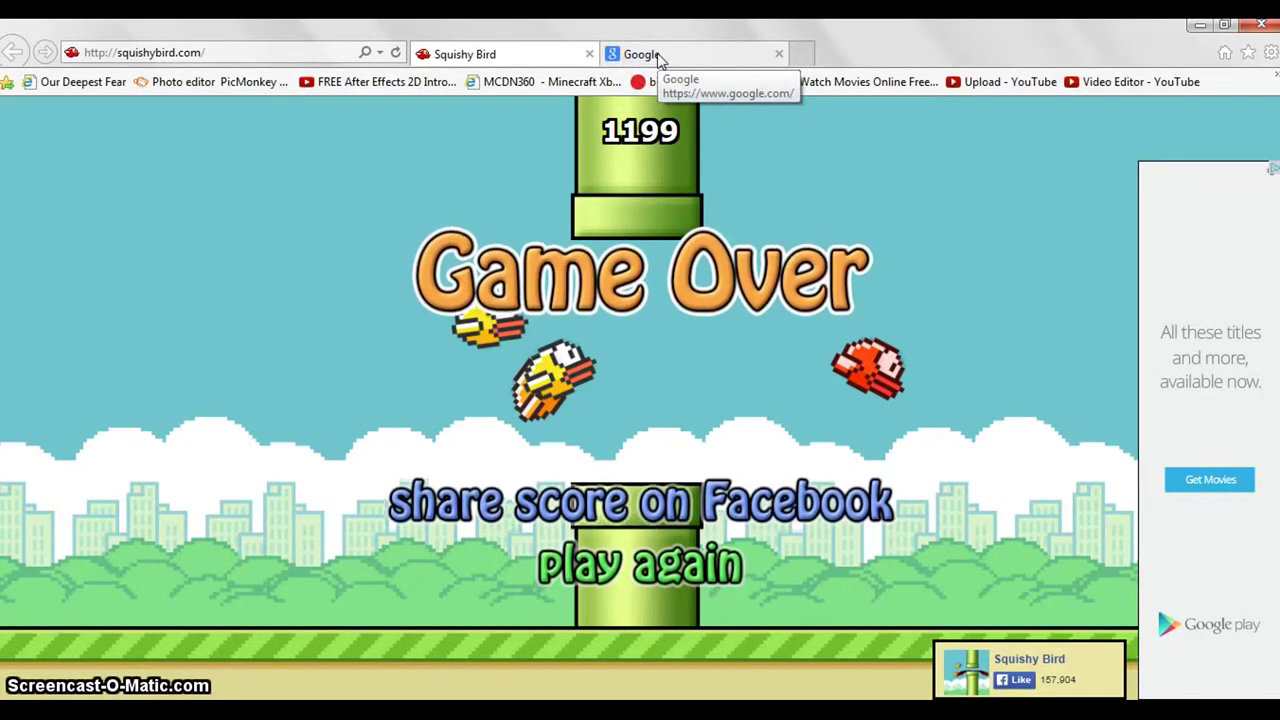
{"action": "left_click", "coordinate": [658, 58]}
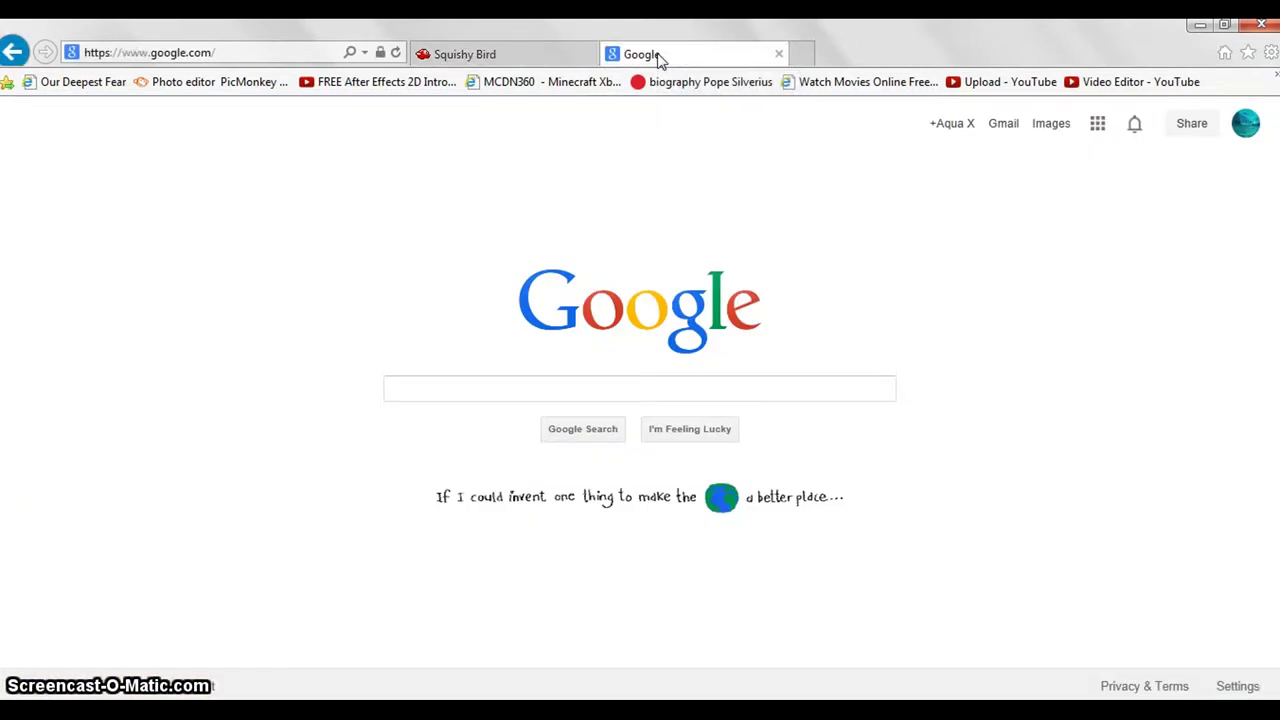
{"action": "left_click", "coordinate": [467, 383]}
{"action": "type", "text": "b"}
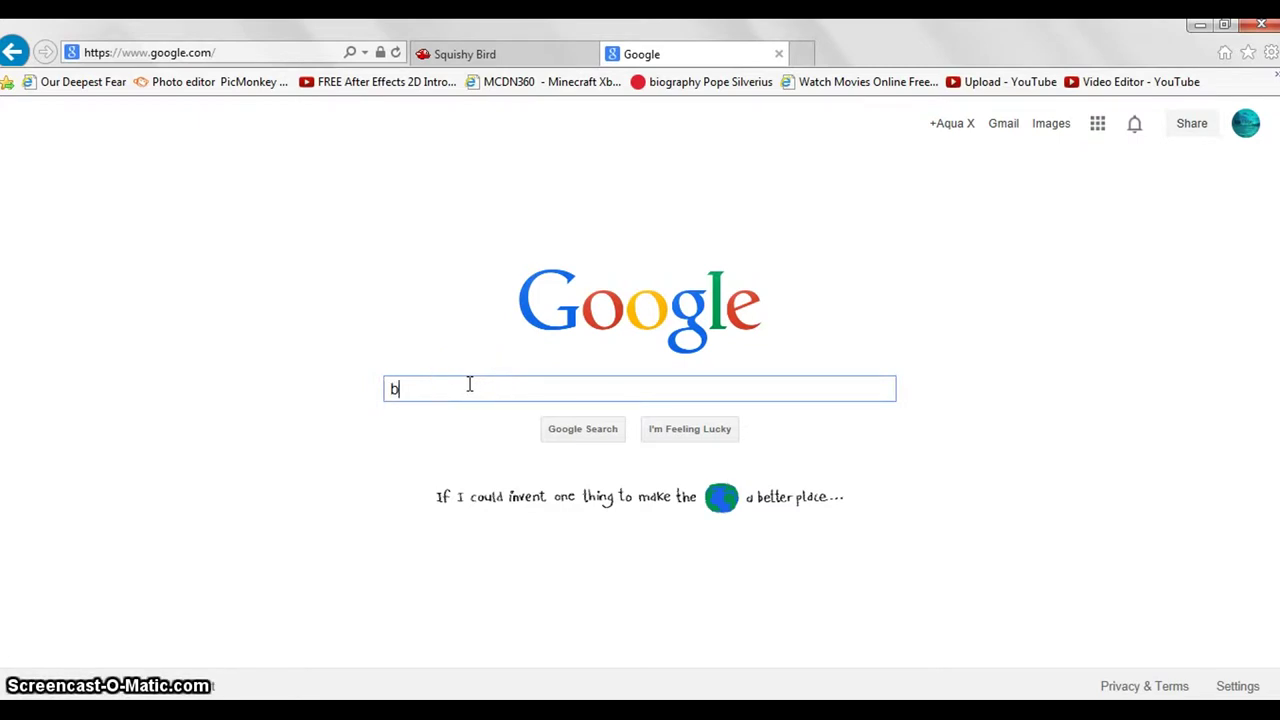
Search Google for 'bluestacks' via the suggestion and open the BlueStacks for Windows result
{"action": "type", "text": "lue"}
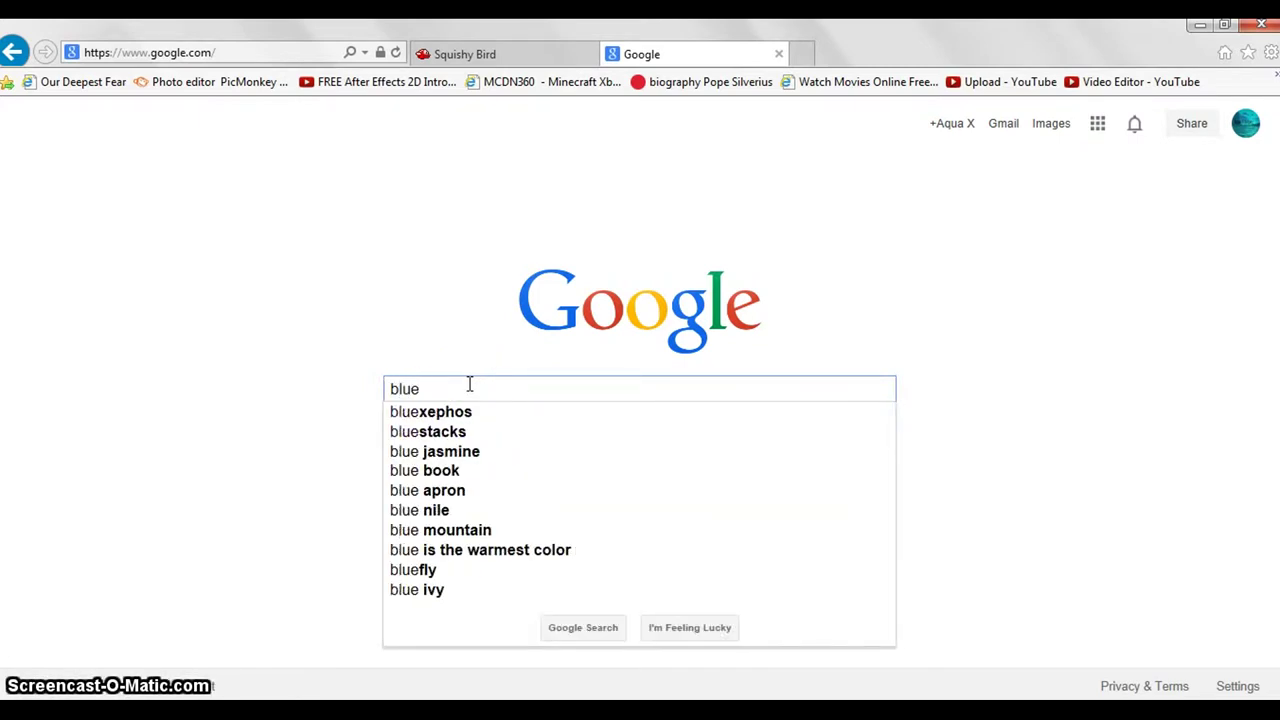
{"action": "key", "text": "Down"}
{"action": "key", "text": "Down"}
{"action": "key", "text": "Return"}
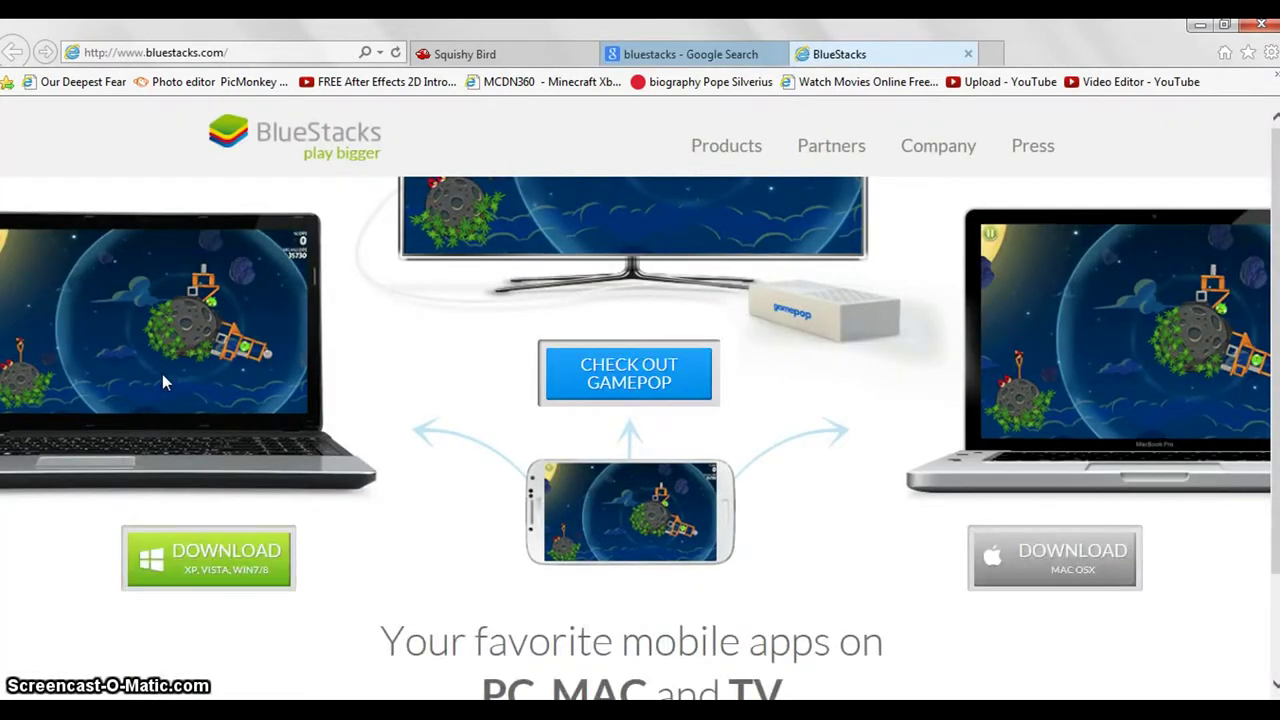
{"action": "left_click", "coordinate": [219, 562]}
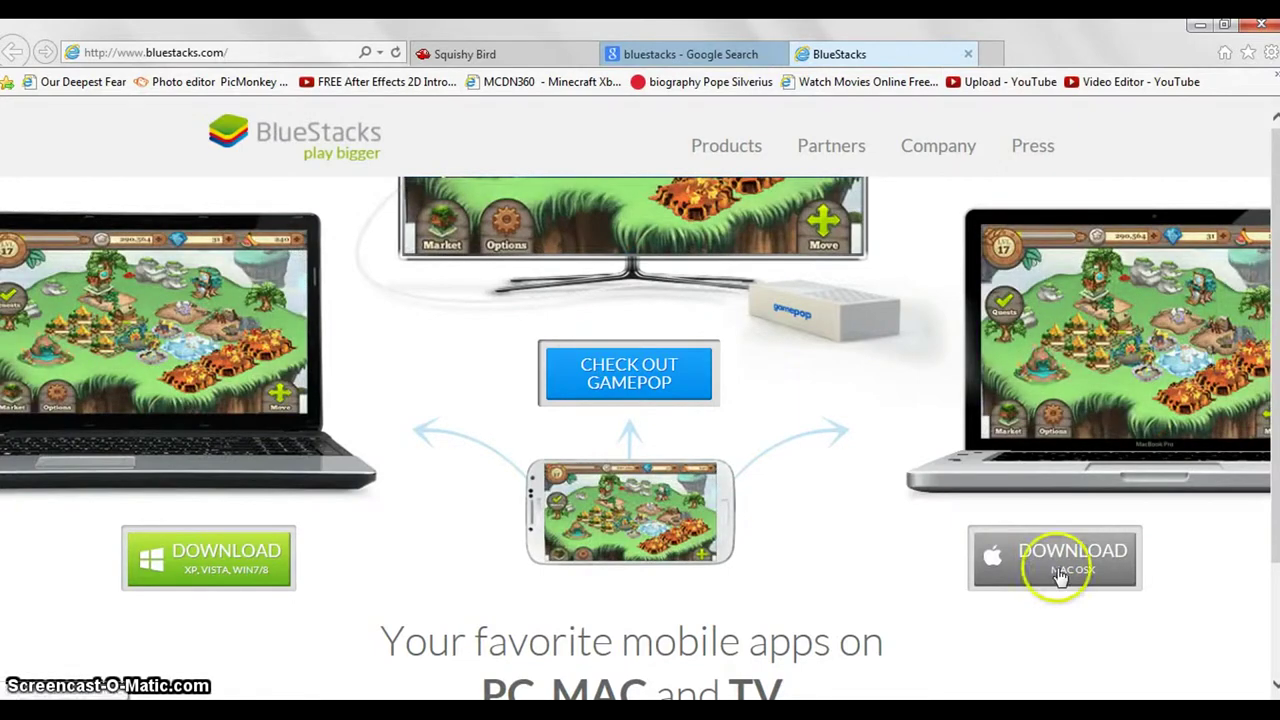
{"action": "left_click", "coordinate": [730, 500]}
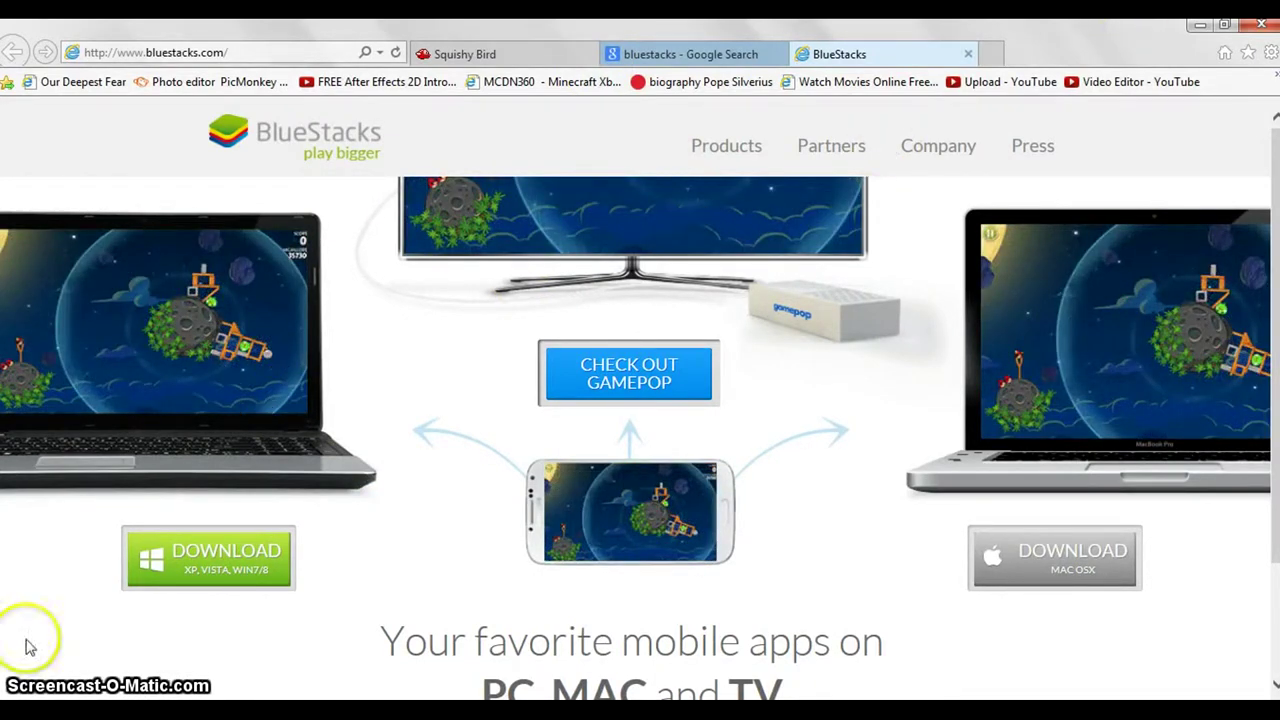
{"action": "left_click", "coordinate": [486, 484]}
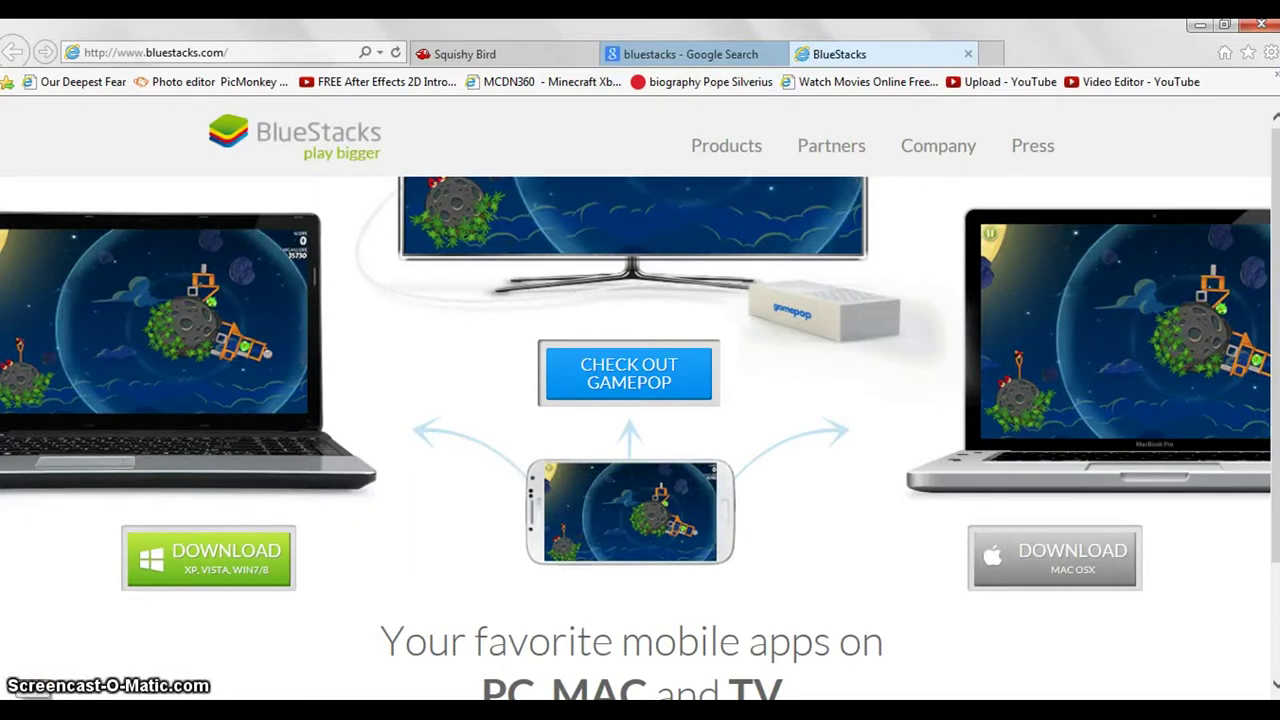
{"action": "left_click", "coordinate": [30, 695]}
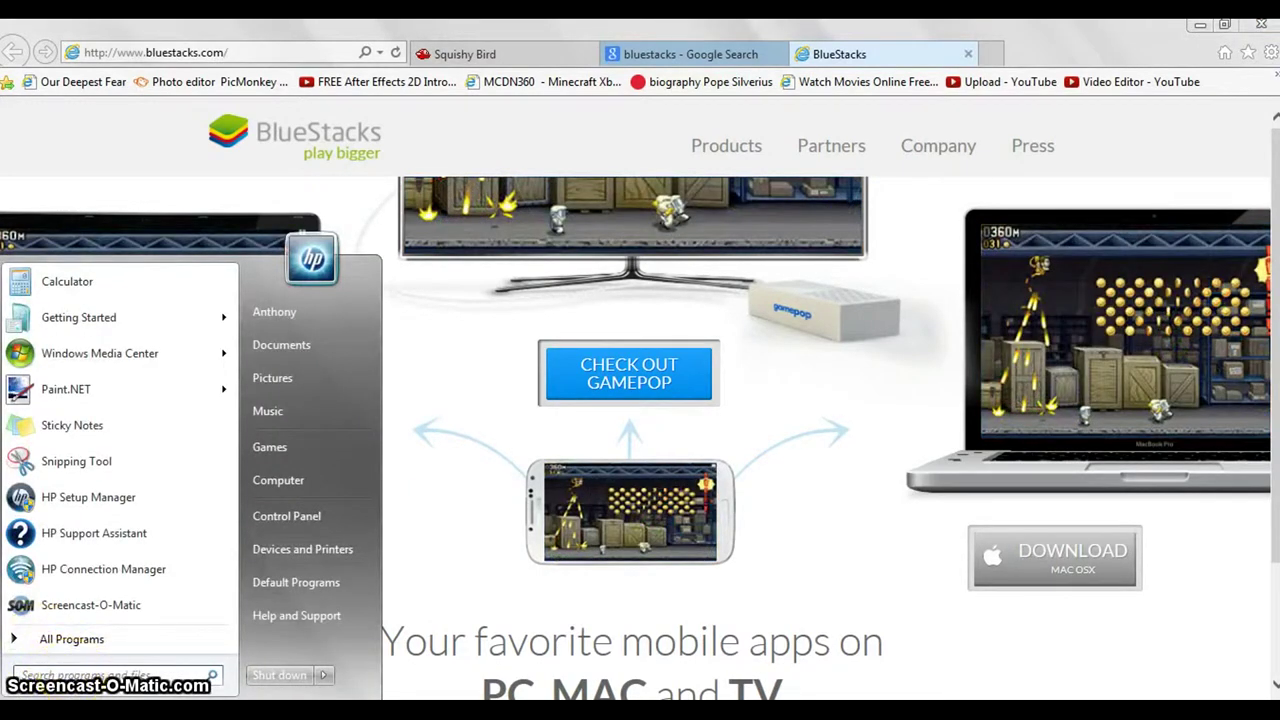
Dismiss the Start menu and move the BlueStacks window right and down
{"action": "key", "text": "Escape"}
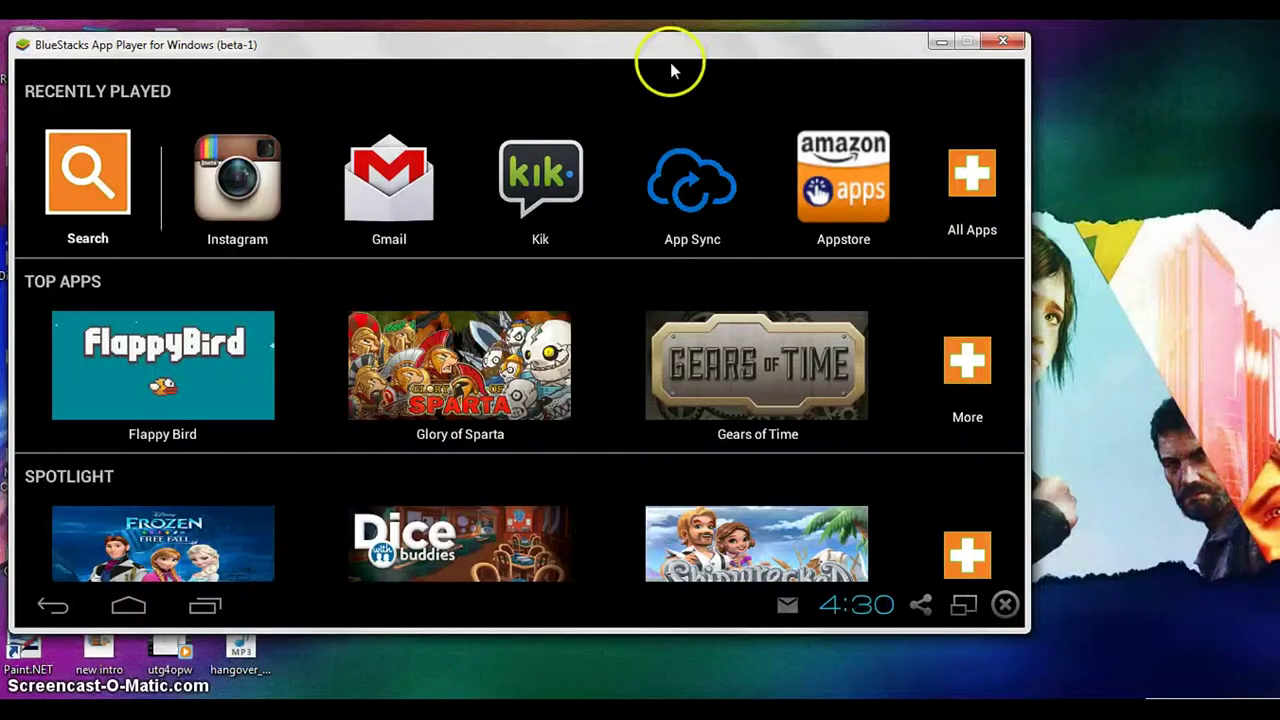
{"action": "mouse_move", "coordinate": [670, 62]}
{"action": "left_mouse_down"}
{"action": "mouse_move", "coordinate": [677, 49]}
{"action": "mouse_move", "coordinate": [757, 86]}
{"action": "mouse_move", "coordinate": [818, 78]}
{"action": "left_mouse_up"}
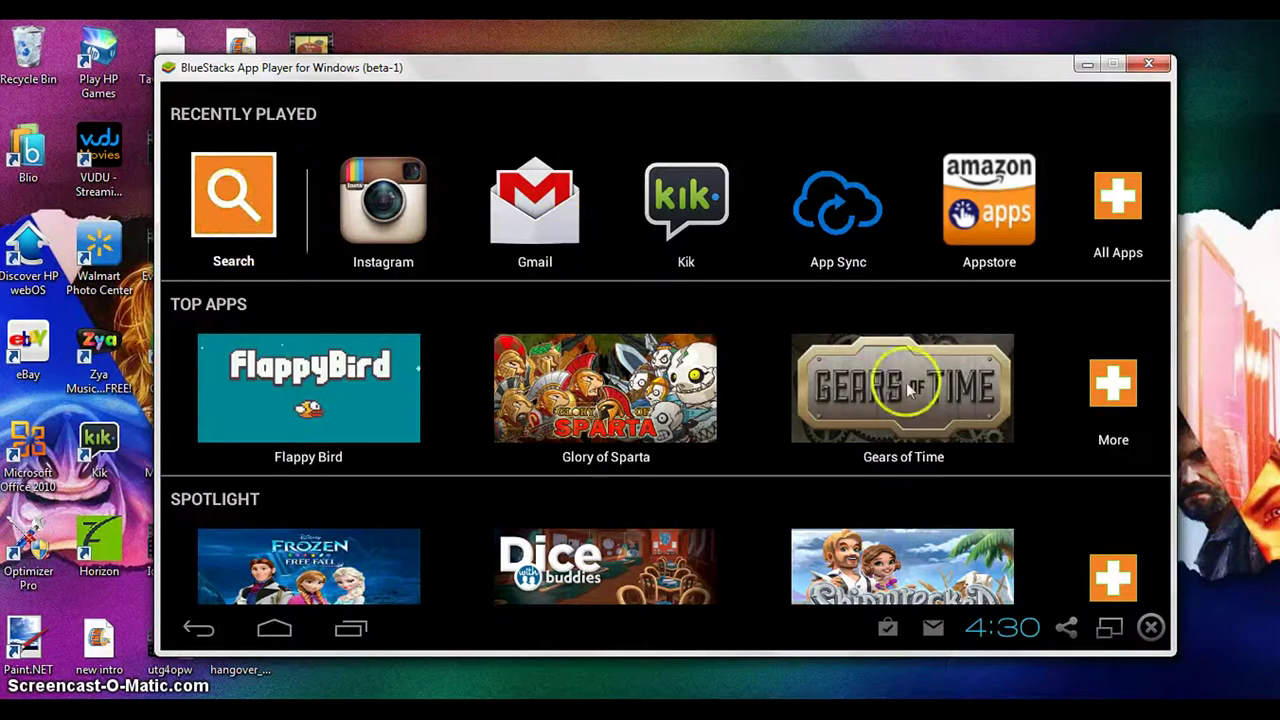
Search the apps for 'fl' and open Flow Free from the results
{"action": "left_click", "coordinate": [238, 207]}
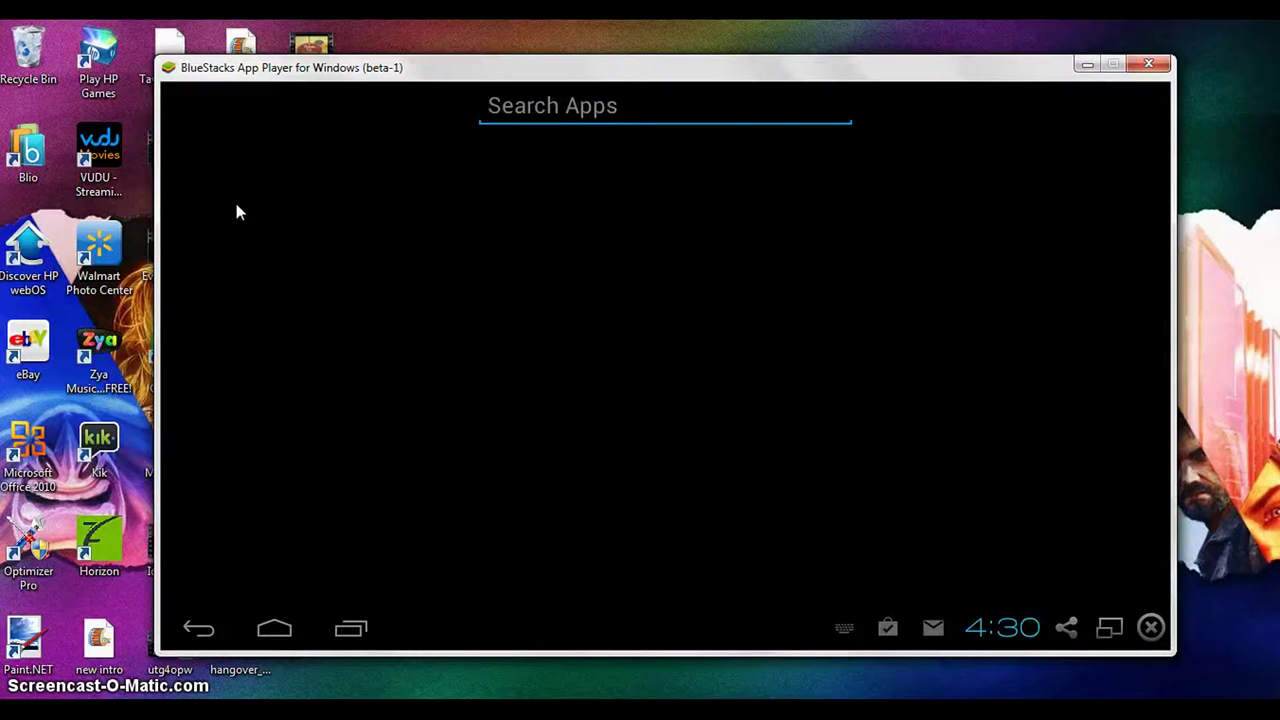
{"action": "type", "text": "fl"}
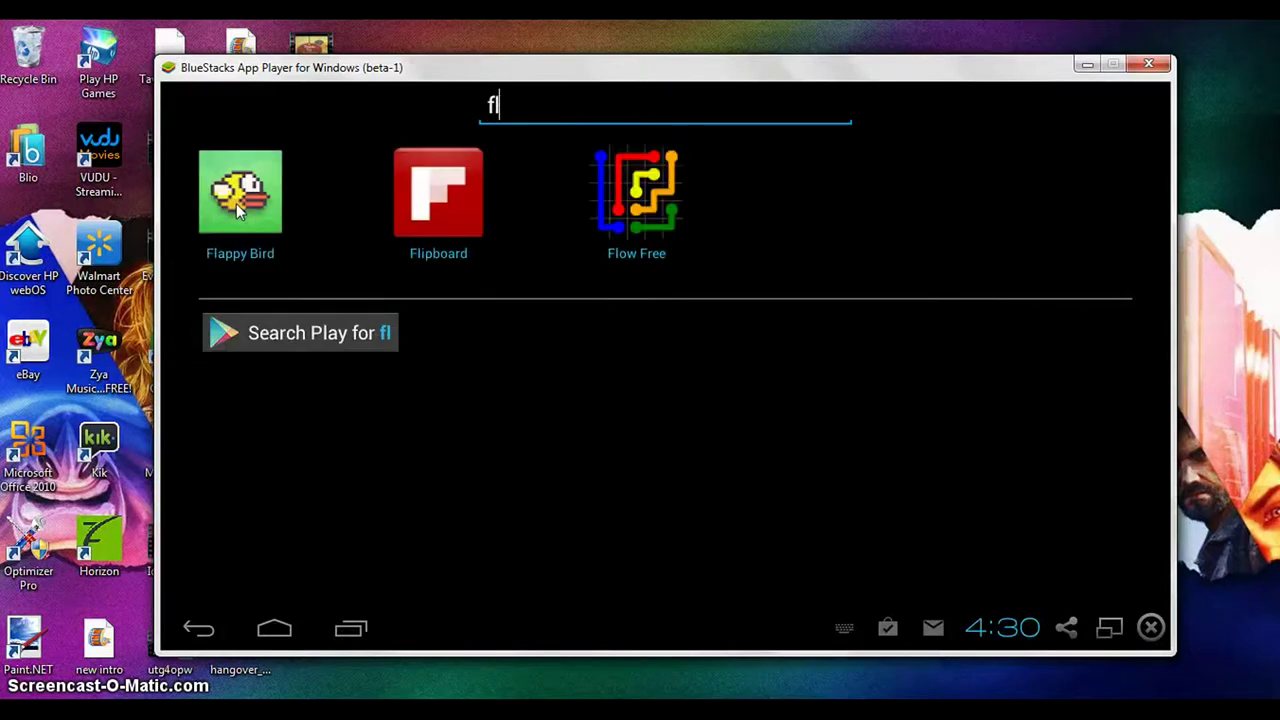
{"action": "left_click", "coordinate": [236, 203]}
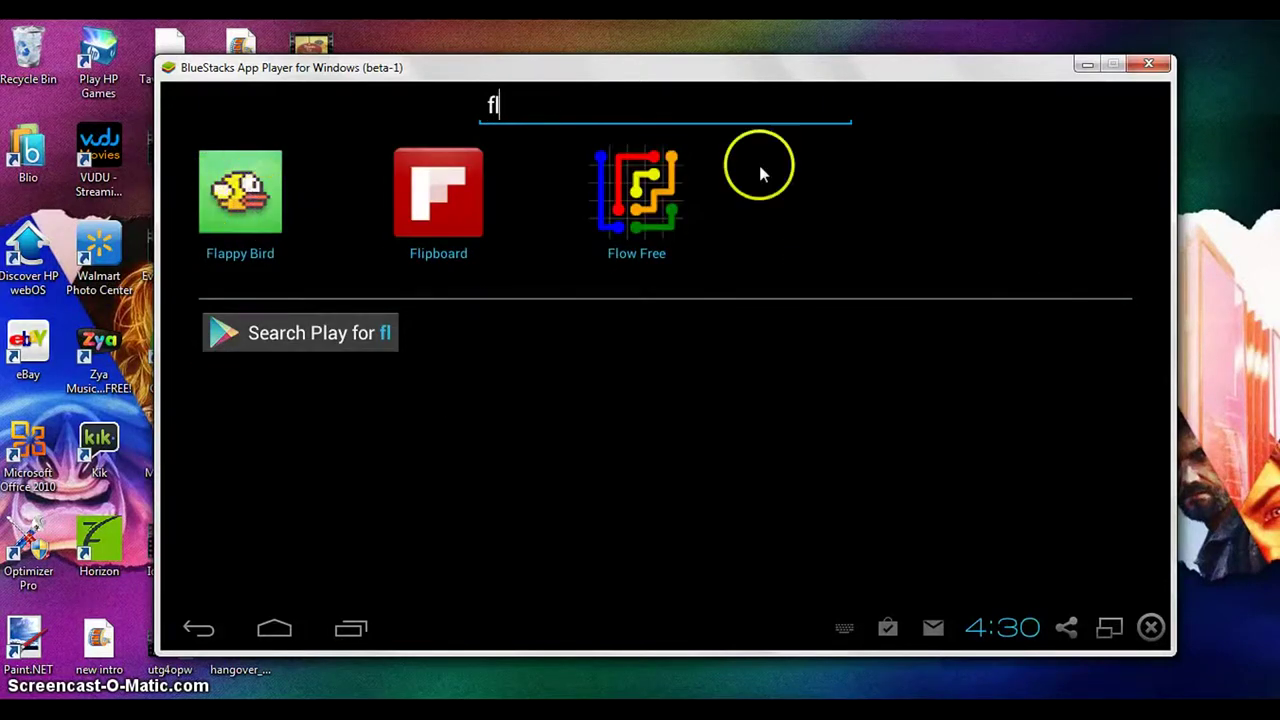
{"action": "left_click", "coordinate": [650, 191]}
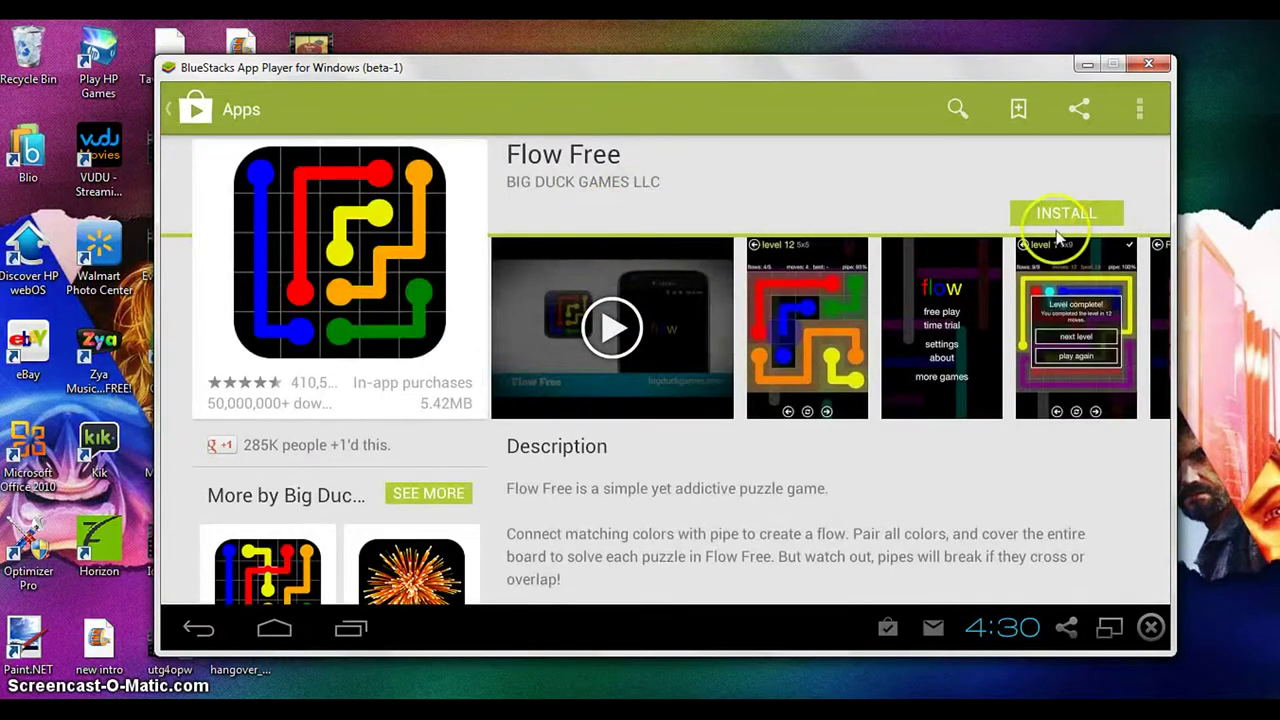
Install Flow Free and accept its requested permissions
{"action": "left_click", "coordinate": [1046, 214]}
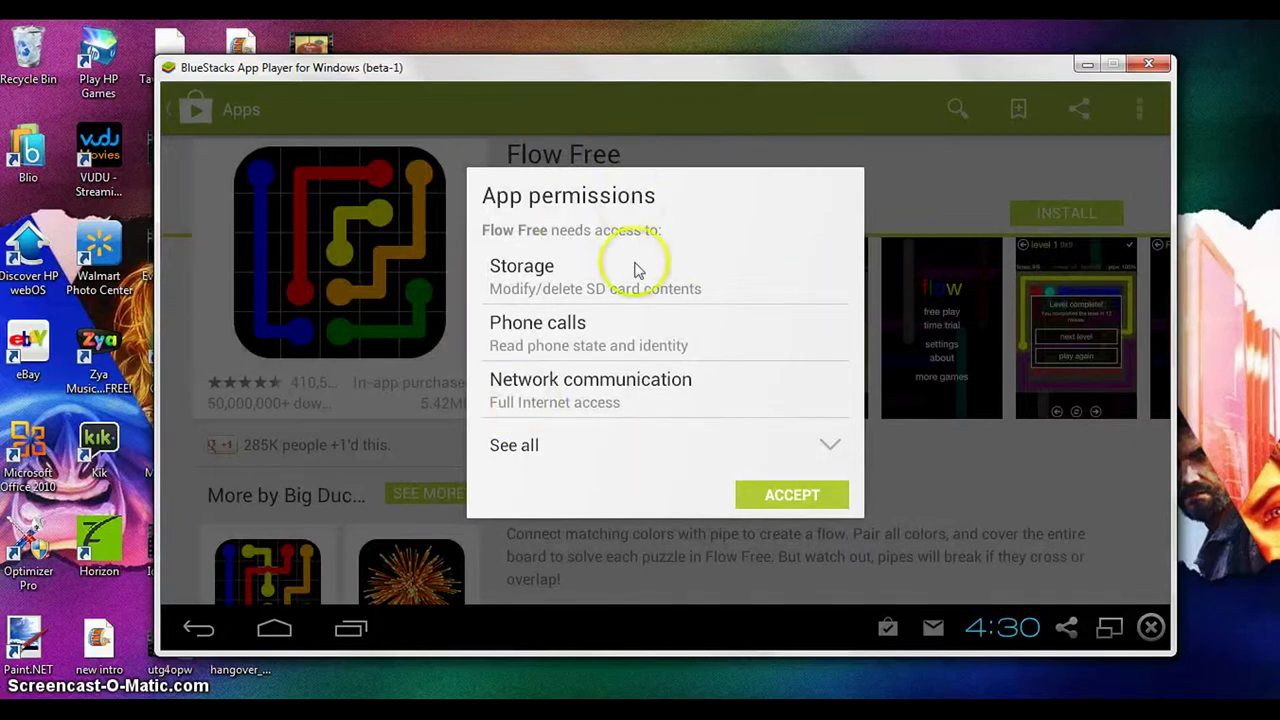
{"action": "left_click", "coordinate": [756, 500]}
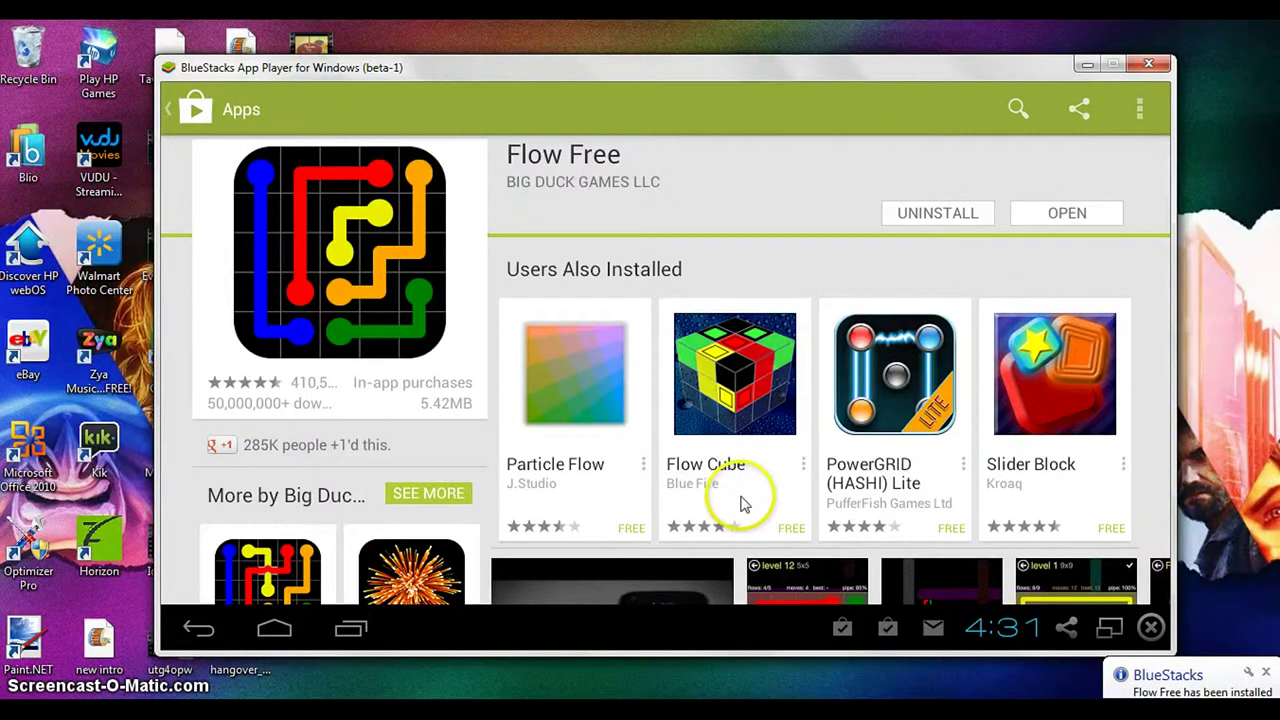
Return to the Play Store apps home and scroll through its listings
{"action": "left_click", "coordinate": [205, 106]}
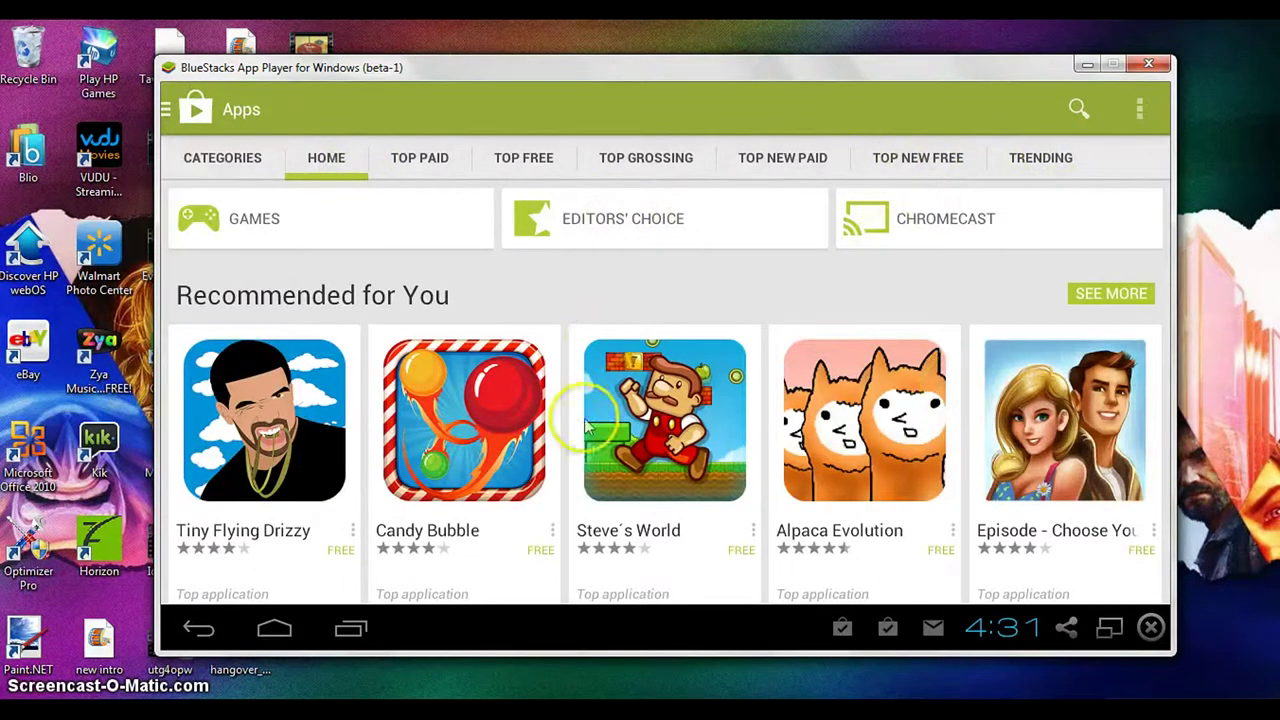
{"action": "scroll", "coordinate": [1025, 368], "scroll_direction": "down", "scroll_amount": 10}
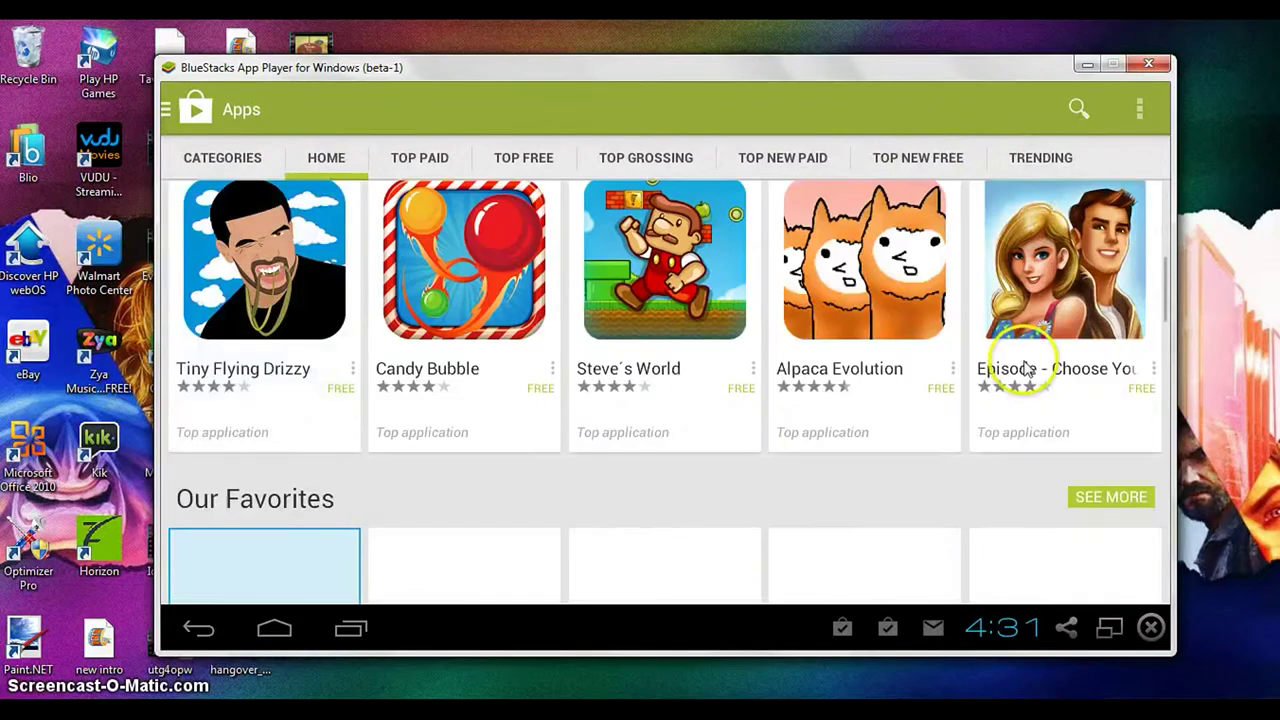
{"action": "scroll", "coordinate": [1025, 368], "scroll_direction": "down", "scroll_amount": 3}
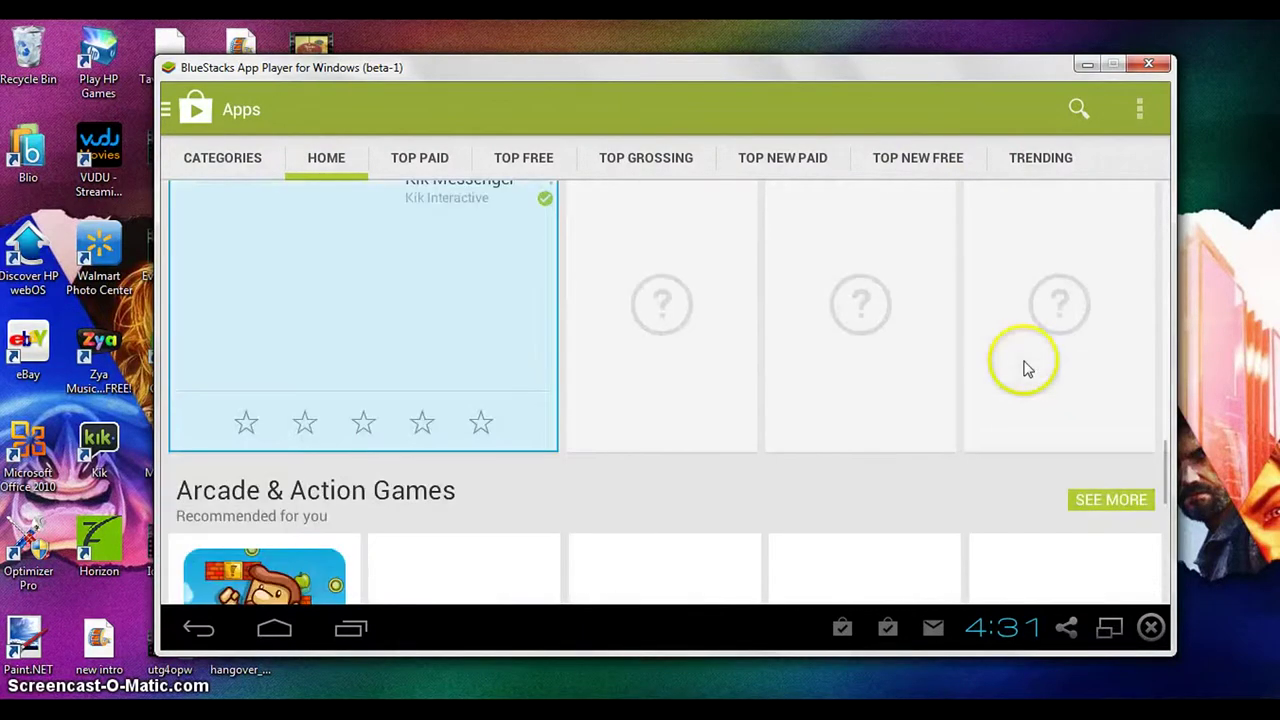
{"action": "scroll", "coordinate": [1025, 368], "scroll_direction": "up", "scroll_amount": 5}
{"action": "scroll", "coordinate": [1025, 368], "scroll_direction": "down", "scroll_amount": 2}
{"action": "scroll", "coordinate": [1025, 368], "scroll_direction": "down", "scroll_amount": 5}
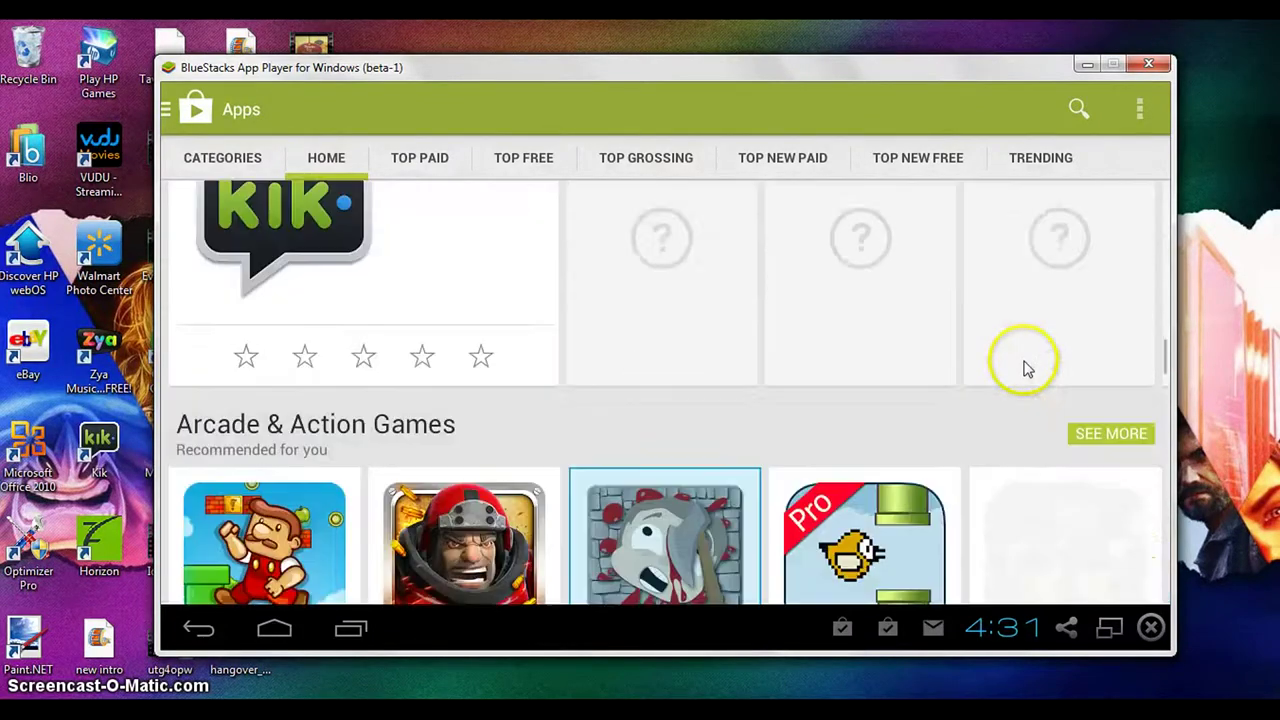
{"action": "scroll", "coordinate": [1025, 368], "scroll_direction": "down", "scroll_amount": 2}
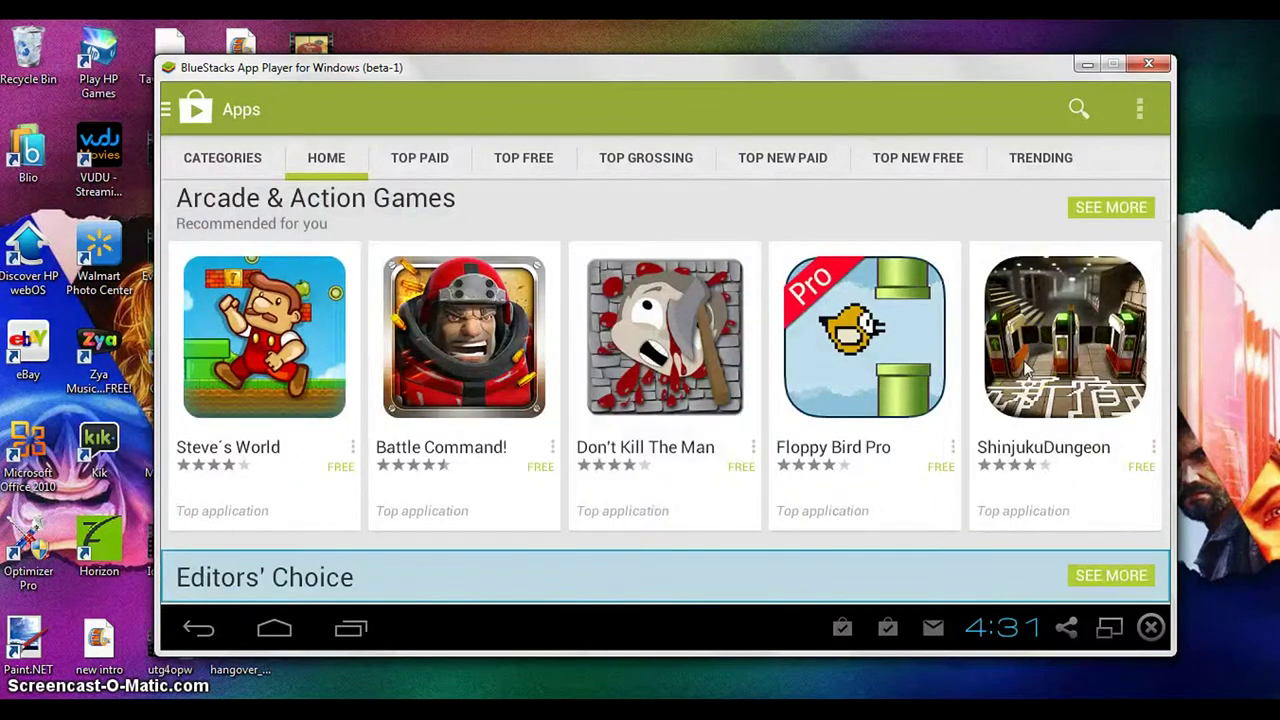
Browse the top paid apps, then go back to the BlueStacks home screen
{"action": "key", "text": "Right"}
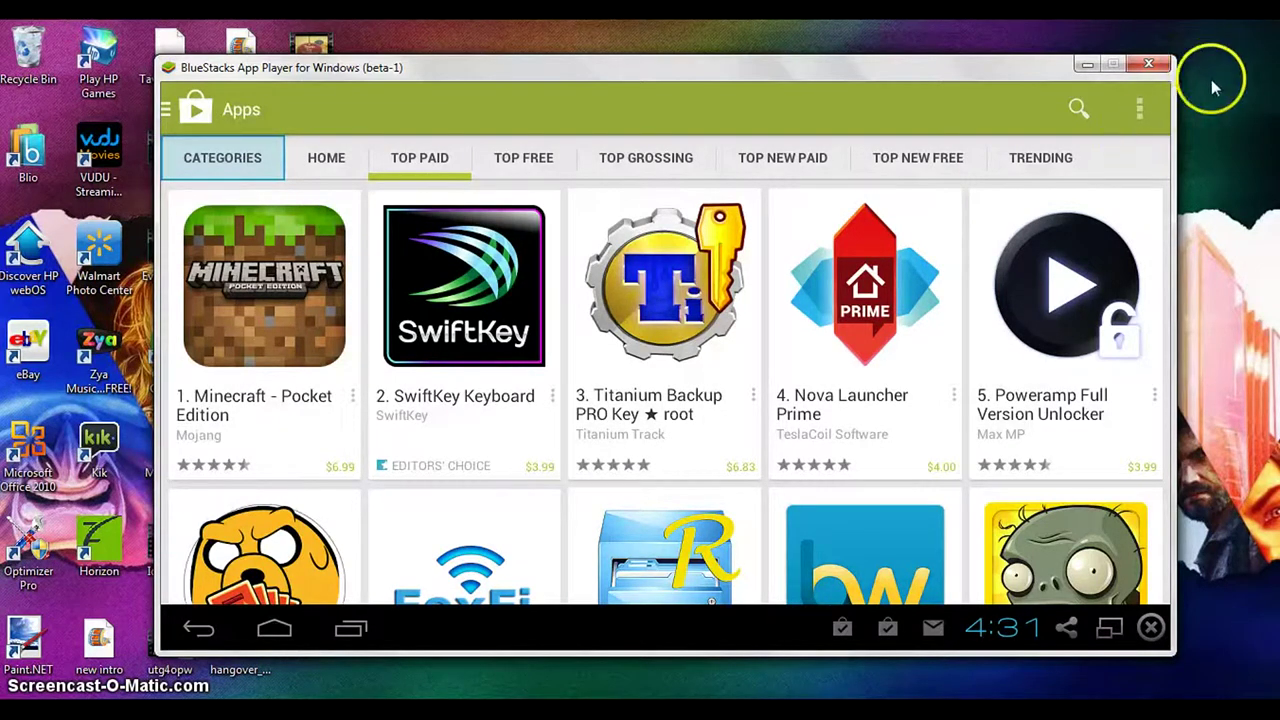
{"action": "left_click", "coordinate": [325, 160]}
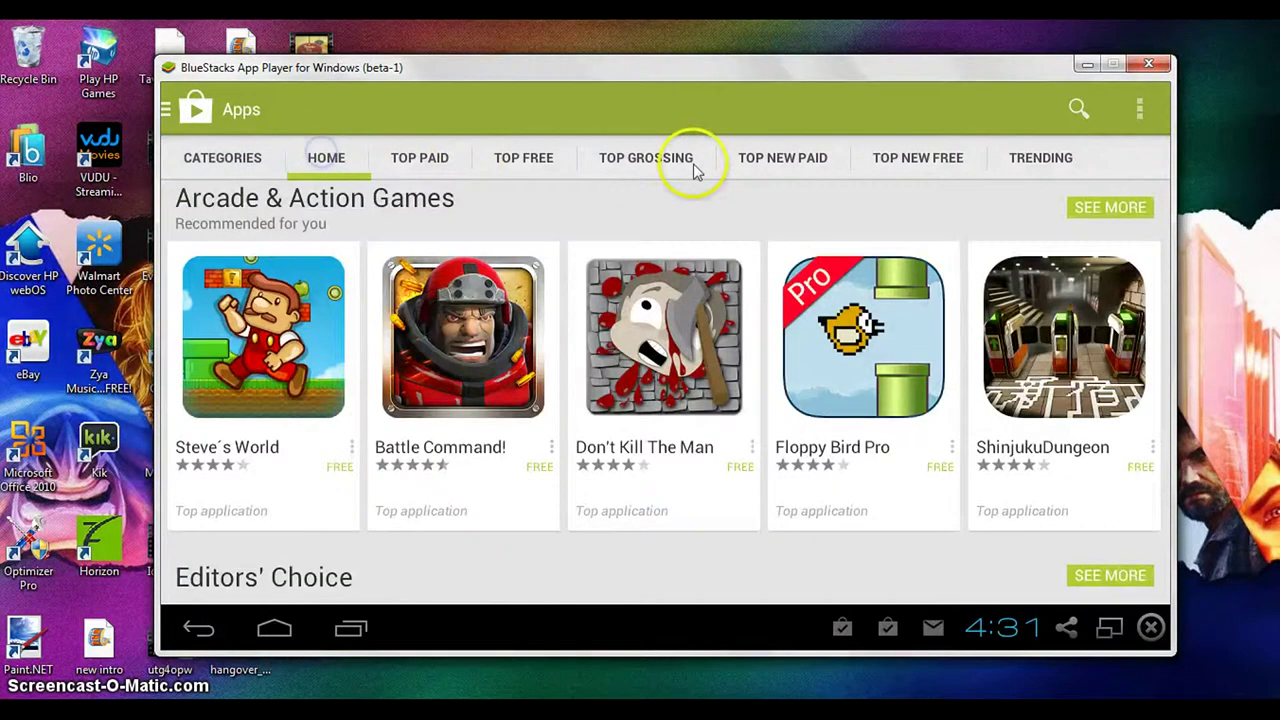
{"action": "left_click", "coordinate": [840, 378]}
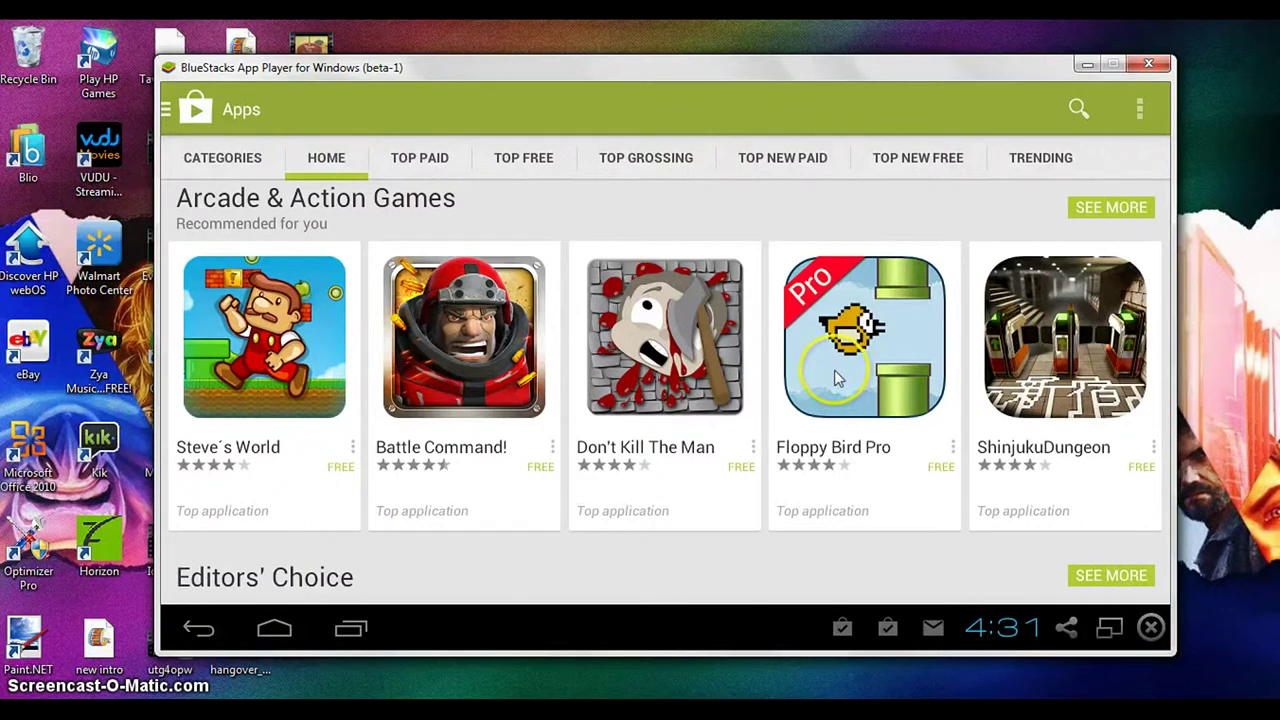
{"action": "left_click", "coordinate": [436, 318]}
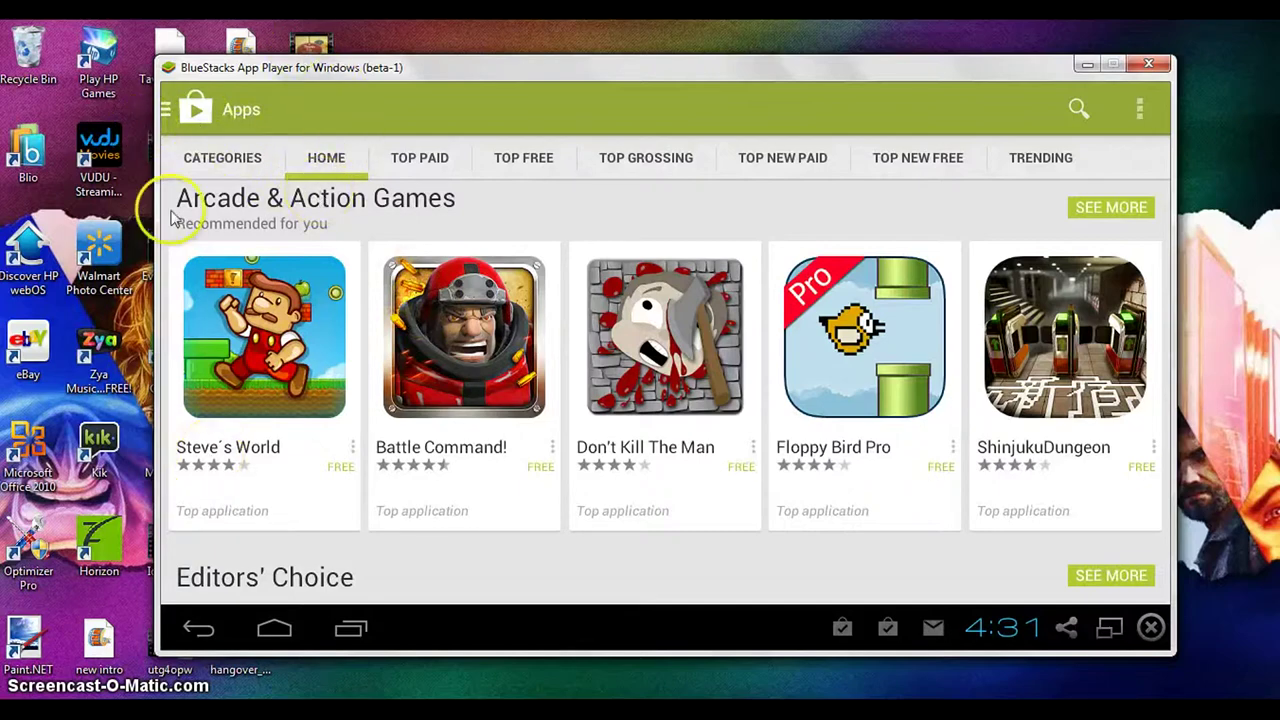
{"action": "left_click", "coordinate": [197, 630]}
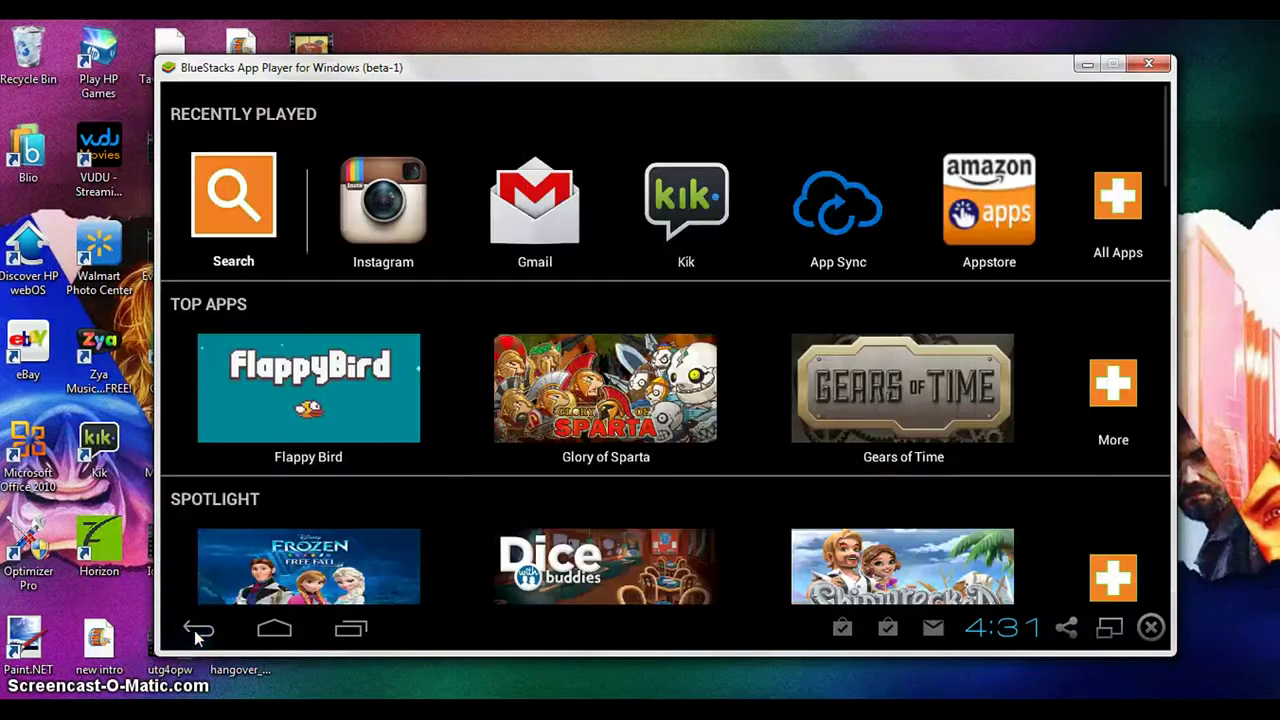
Open the All Apps list and launch Flow Free from it
{"action": "left_click", "coordinate": [1117, 205]}
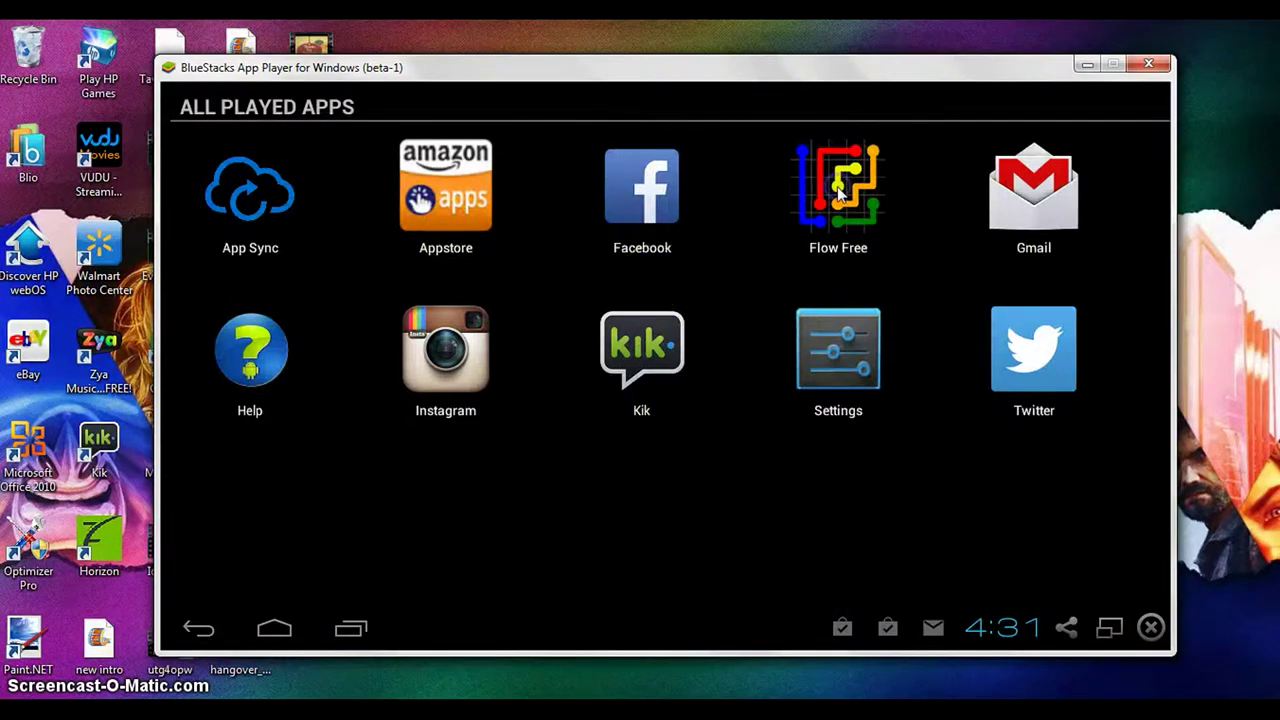
{"action": "left_click", "coordinate": [846, 220]}
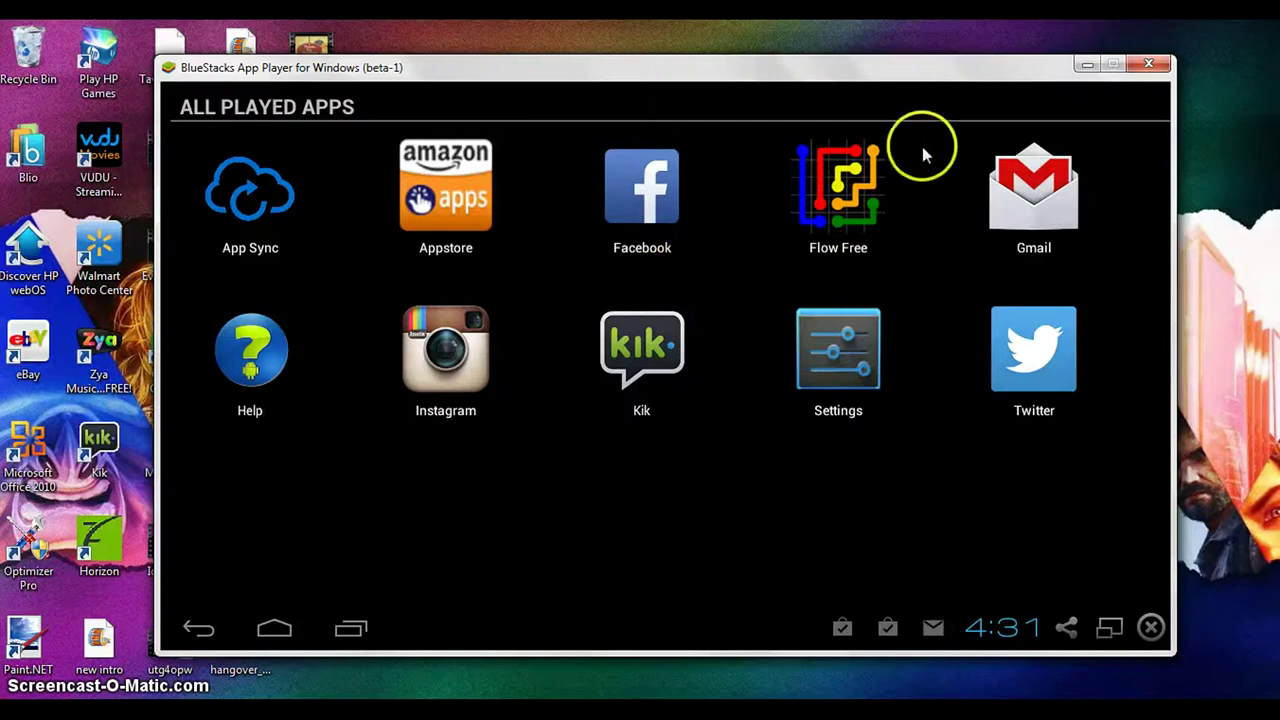
{"action": "left_click", "coordinate": [829, 188]}
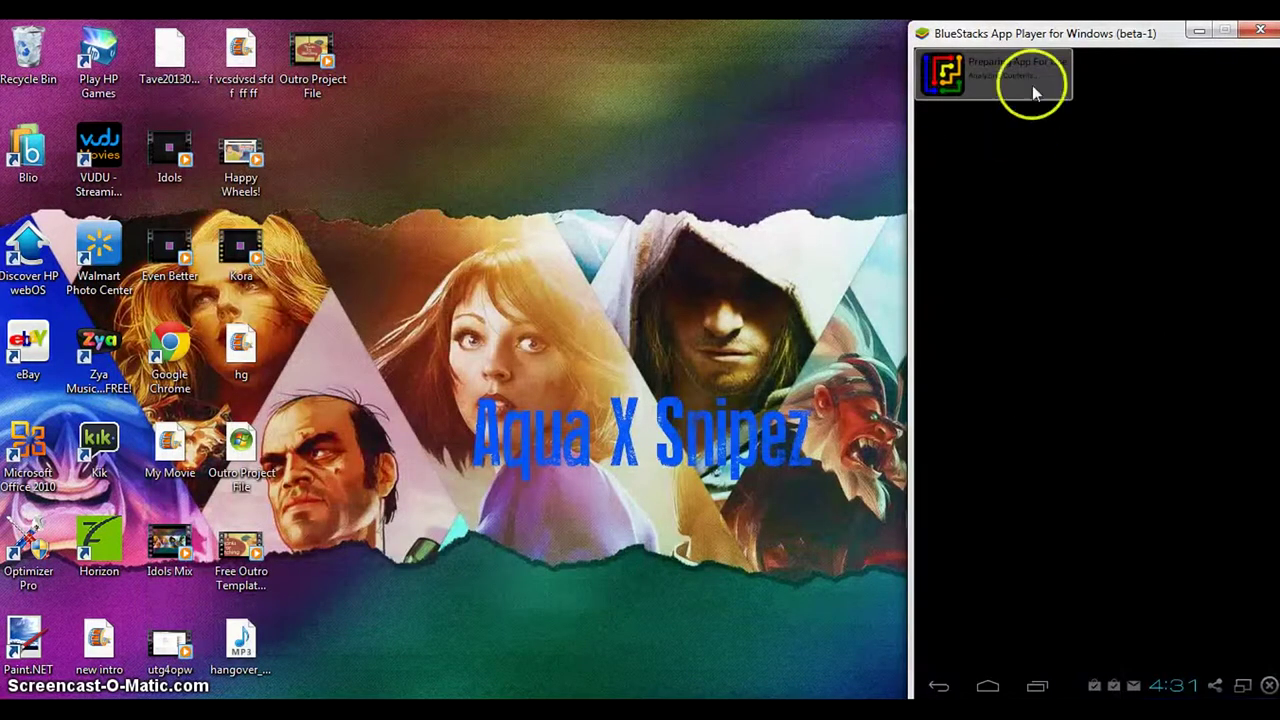
Centre the emulator window, start free play and open the Regular Pack levels
{"action": "mouse_move", "coordinate": [983, 38]}
{"action": "left_mouse_down"}
{"action": "mouse_move", "coordinate": [606, 28]}
{"action": "mouse_move", "coordinate": [632, 30]}
{"action": "left_mouse_up"}
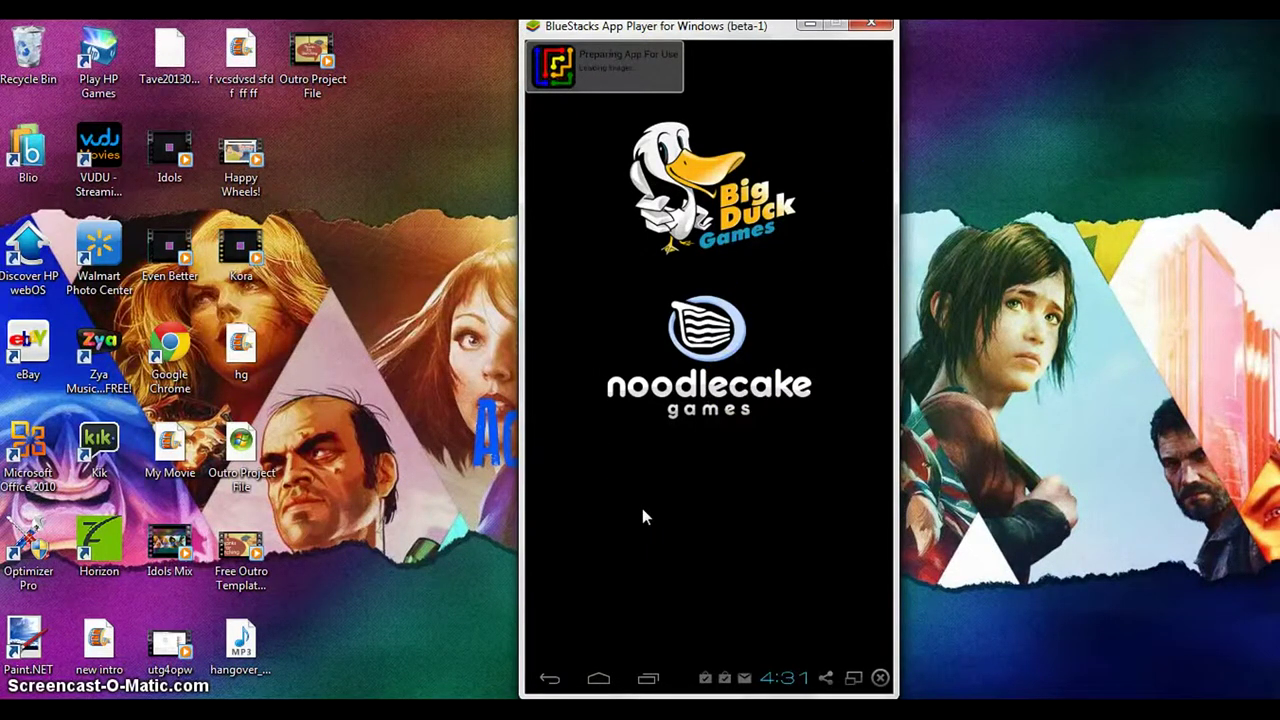
{"action": "left_click", "coordinate": [494, 33]}
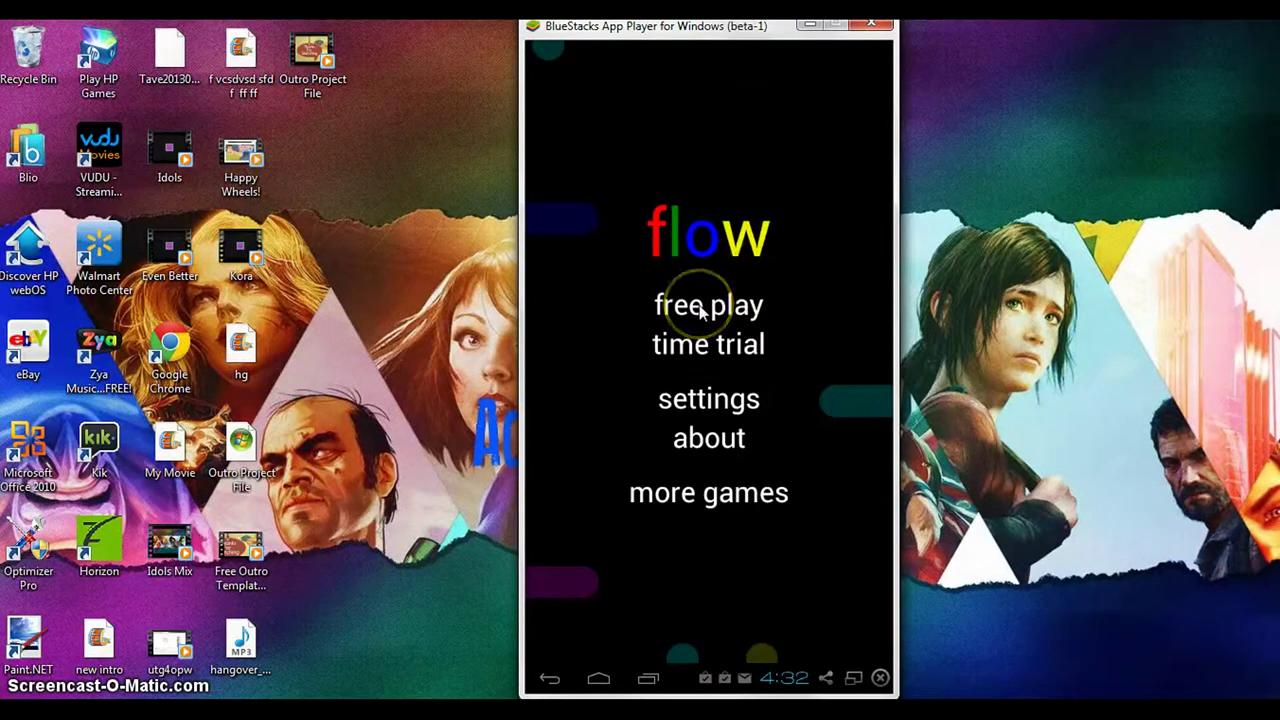
{"action": "left_click", "coordinate": [692, 310]}
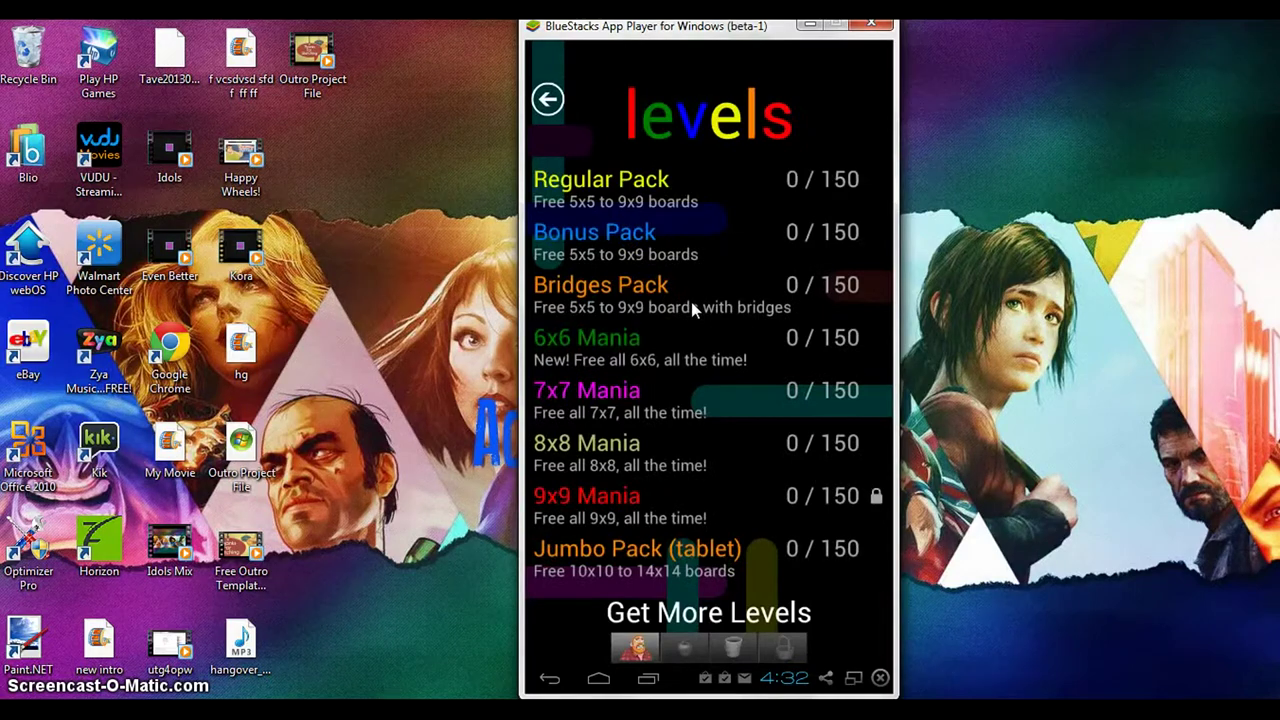
{"action": "left_click", "coordinate": [654, 239]}
{"action": "left_click", "coordinate": [612, 175]}
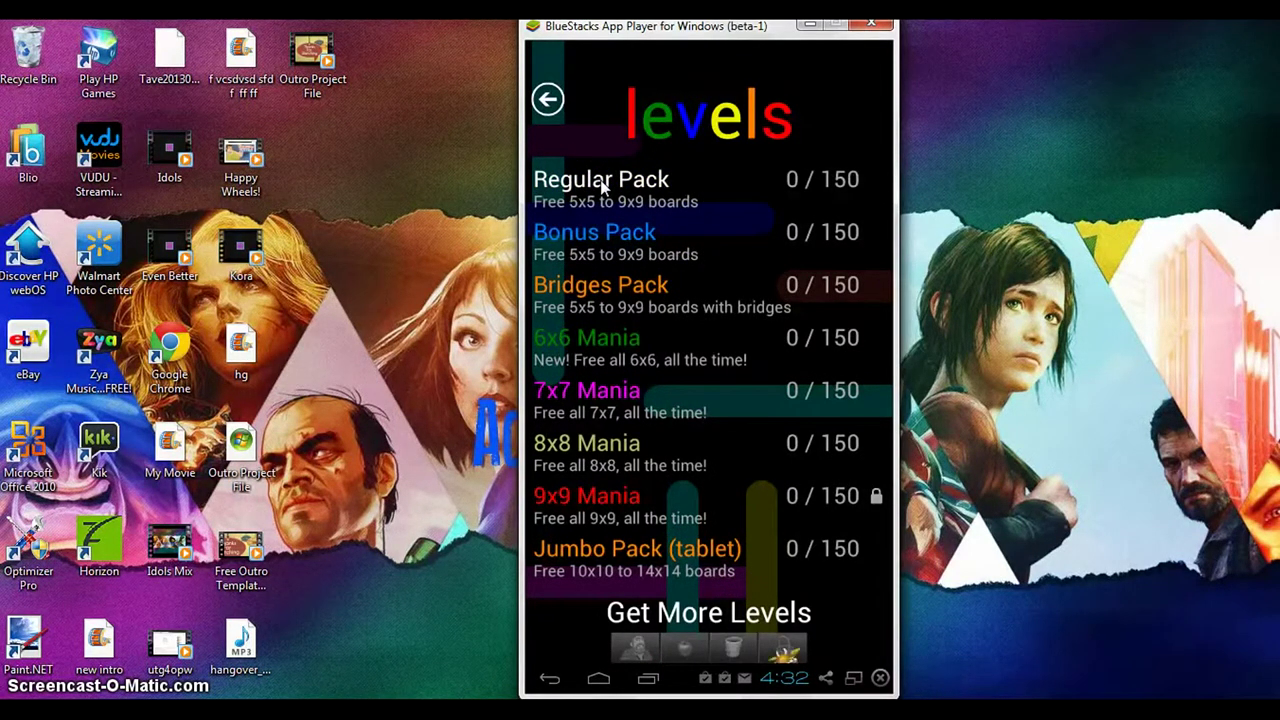
Solve level 1 by connecting the red, green, blue, yellow and orange dot pairs
{"action": "left_click", "coordinate": [605, 221]}
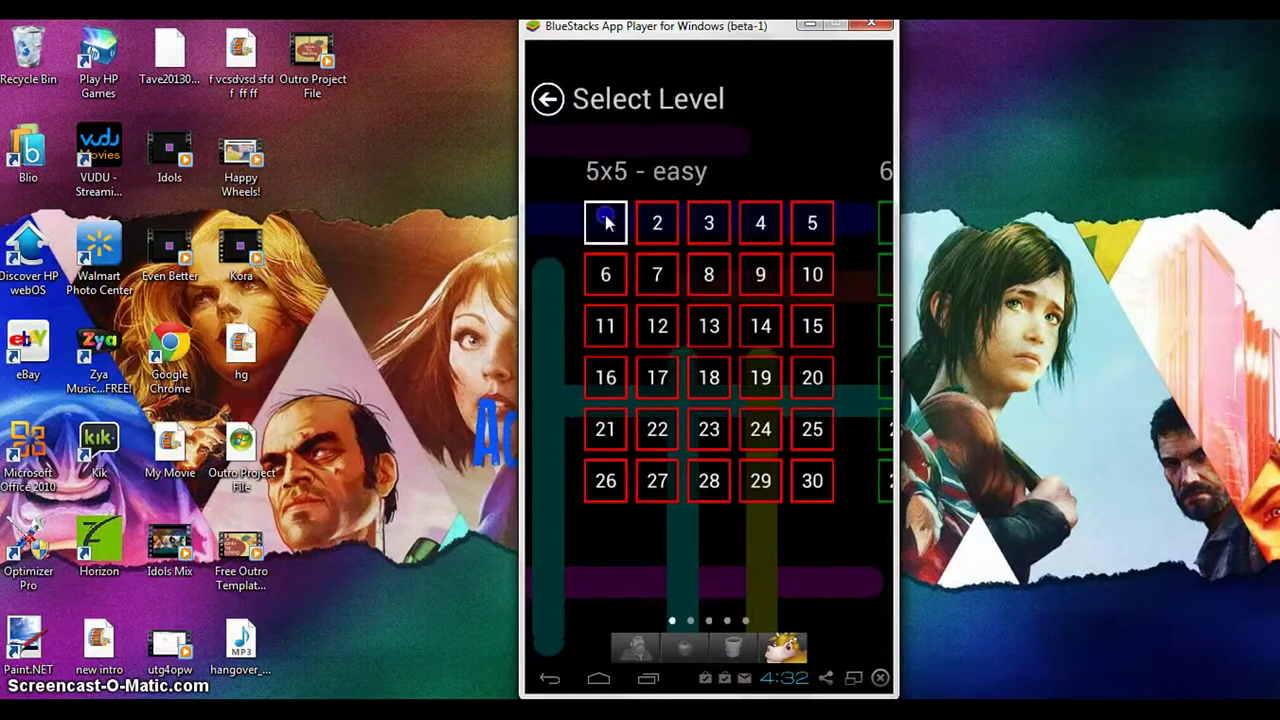
{"action": "left_click", "coordinate": [610, 265]}
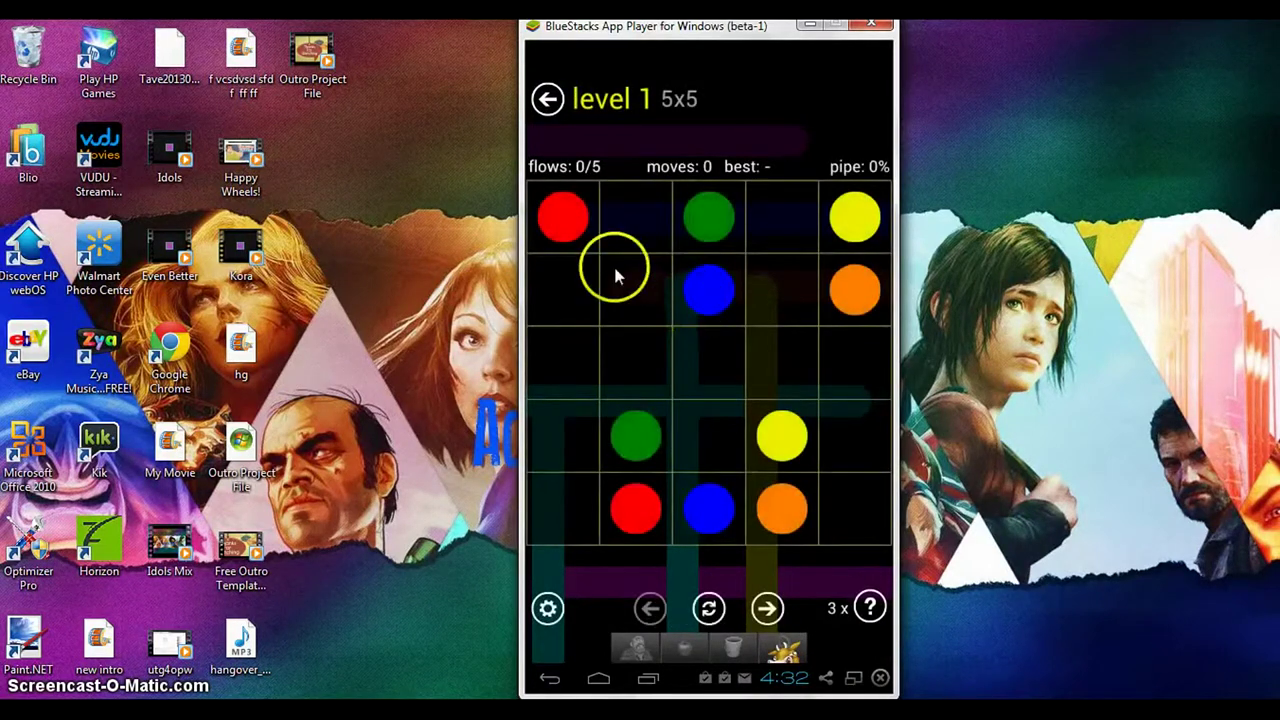
{"action": "mouse_move", "coordinate": [563, 215]}
{"action": "left_mouse_down"}
{"action": "mouse_move", "coordinate": [520, 460]}
{"action": "mouse_move", "coordinate": [571, 514]}
{"action": "mouse_move", "coordinate": [627, 507]}
{"action": "left_mouse_up"}
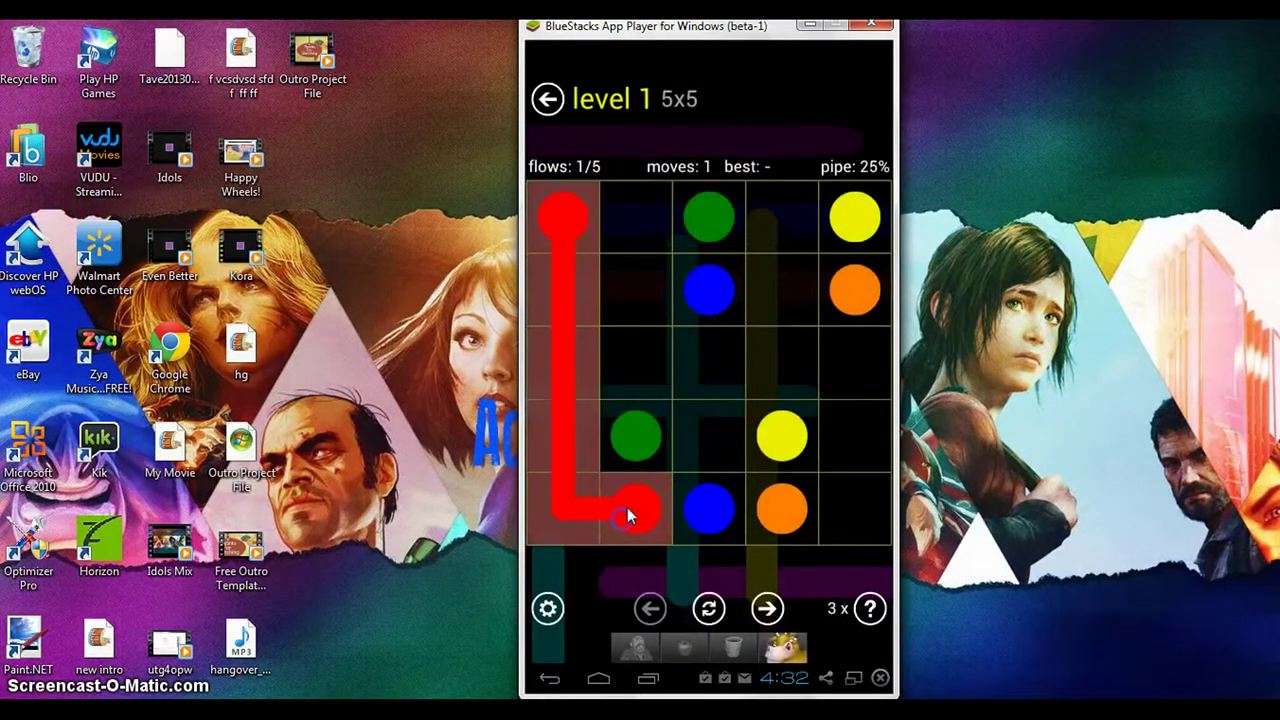
{"action": "mouse_move", "coordinate": [636, 435]}
{"action": "left_mouse_down"}
{"action": "mouse_move", "coordinate": [632, 242]}
{"action": "mouse_move", "coordinate": [706, 215]}
{"action": "left_mouse_up"}
{"action": "left_click_drag", "start_coordinate": [708, 290], "coordinate": [708, 510]}
{"action": "left_click", "coordinate": [766, 434]}
{"action": "left_click_drag", "start_coordinate": [806, 310], "coordinate": [838, 240]}
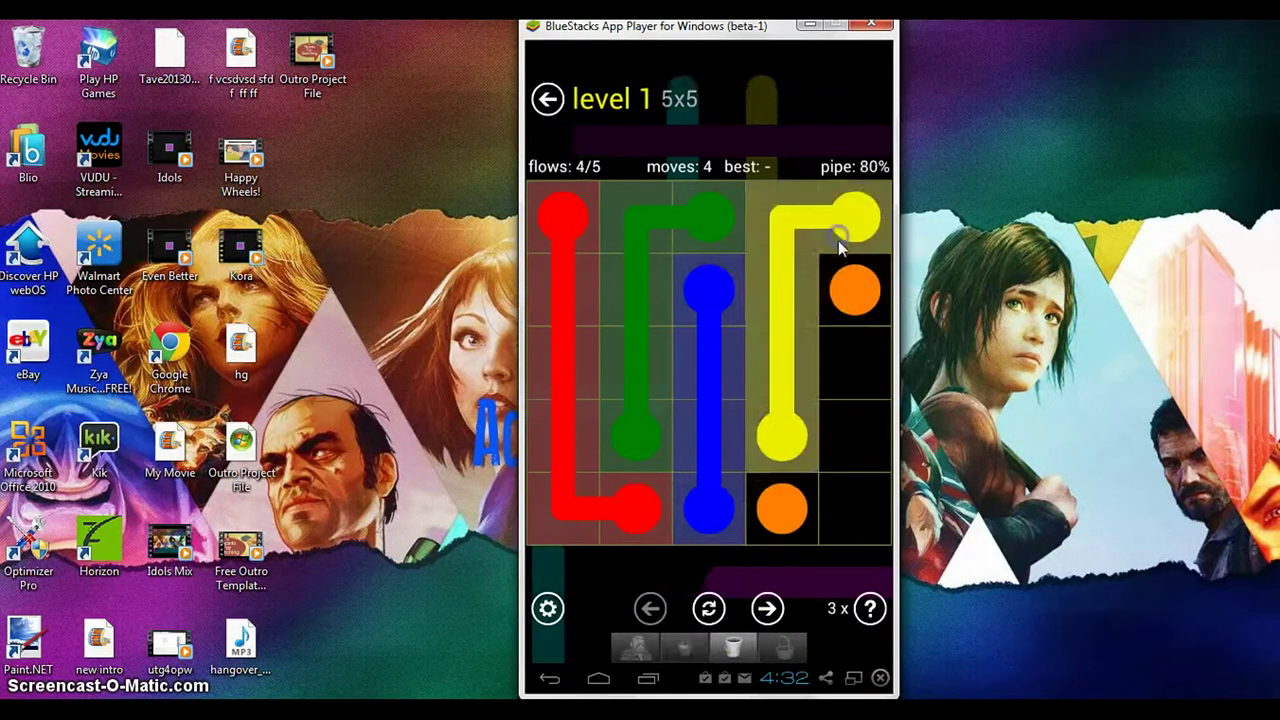
{"action": "mouse_move", "coordinate": [855, 290]}
{"action": "left_mouse_down"}
{"action": "mouse_move", "coordinate": [857, 434]}
{"action": "mouse_move", "coordinate": [780, 505]}
{"action": "left_mouse_up"}
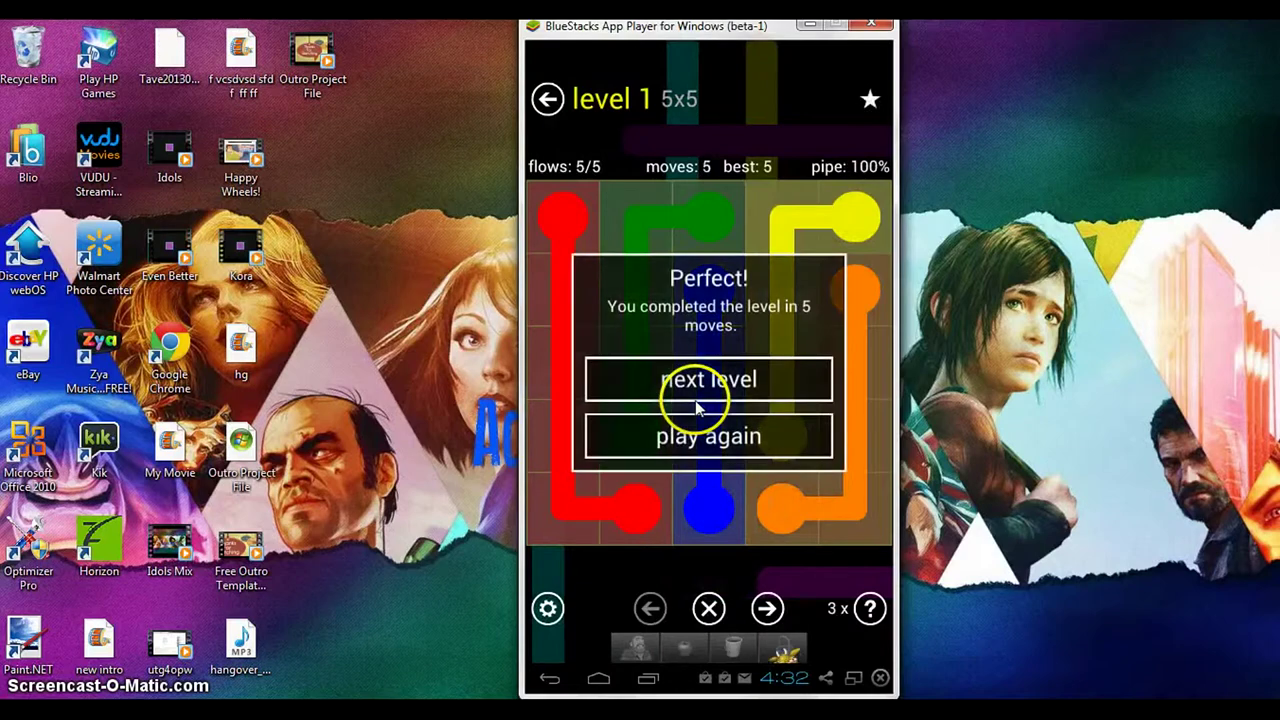
Solve level 2 by joining the yellow, blue, green and red dots, then return to the grid
{"action": "left_click", "coordinate": [665, 368]}
{"action": "mouse_move", "coordinate": [597, 228]}
{"action": "left_mouse_down"}
{"action": "mouse_move", "coordinate": [680, 216]}
{"action": "mouse_move", "coordinate": [848, 458]}
{"action": "mouse_move", "coordinate": [846, 506]}
{"action": "mouse_move", "coordinate": [790, 500]}
{"action": "mouse_move", "coordinate": [768, 360]}
{"action": "mouse_move", "coordinate": [737, 294]}
{"action": "mouse_move", "coordinate": [680, 280]}
{"action": "mouse_move", "coordinate": [613, 307]}
{"action": "mouse_move", "coordinate": [565, 300]}
{"action": "mouse_move", "coordinate": [563, 434]}
{"action": "left_mouse_up"}
{"action": "mouse_move", "coordinate": [636, 434]}
{"action": "left_mouse_down"}
{"action": "mouse_move", "coordinate": [651, 363]}
{"action": "mouse_move", "coordinate": [688, 362]}
{"action": "left_mouse_up"}
{"action": "mouse_move", "coordinate": [565, 510]}
{"action": "left_mouse_down"}
{"action": "mouse_move", "coordinate": [700, 514]}
{"action": "mouse_move", "coordinate": [709, 434]}
{"action": "left_mouse_up"}
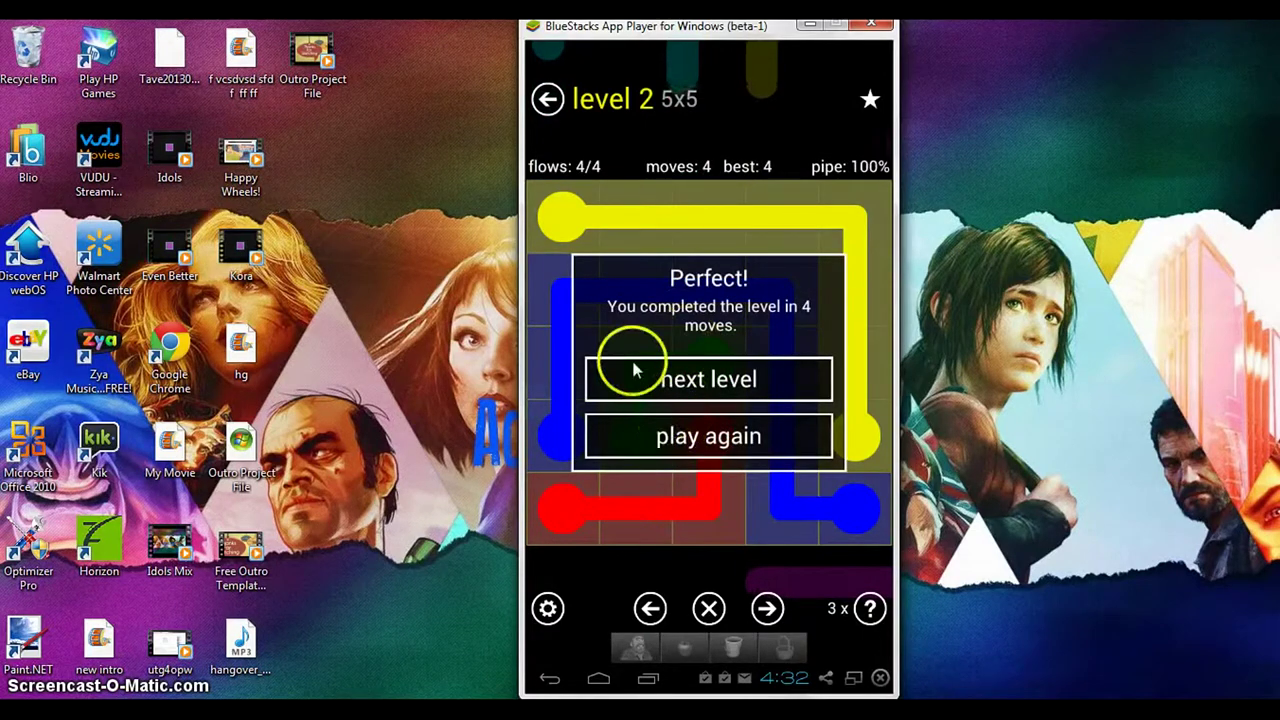
{"action": "left_click", "coordinate": [548, 98]}
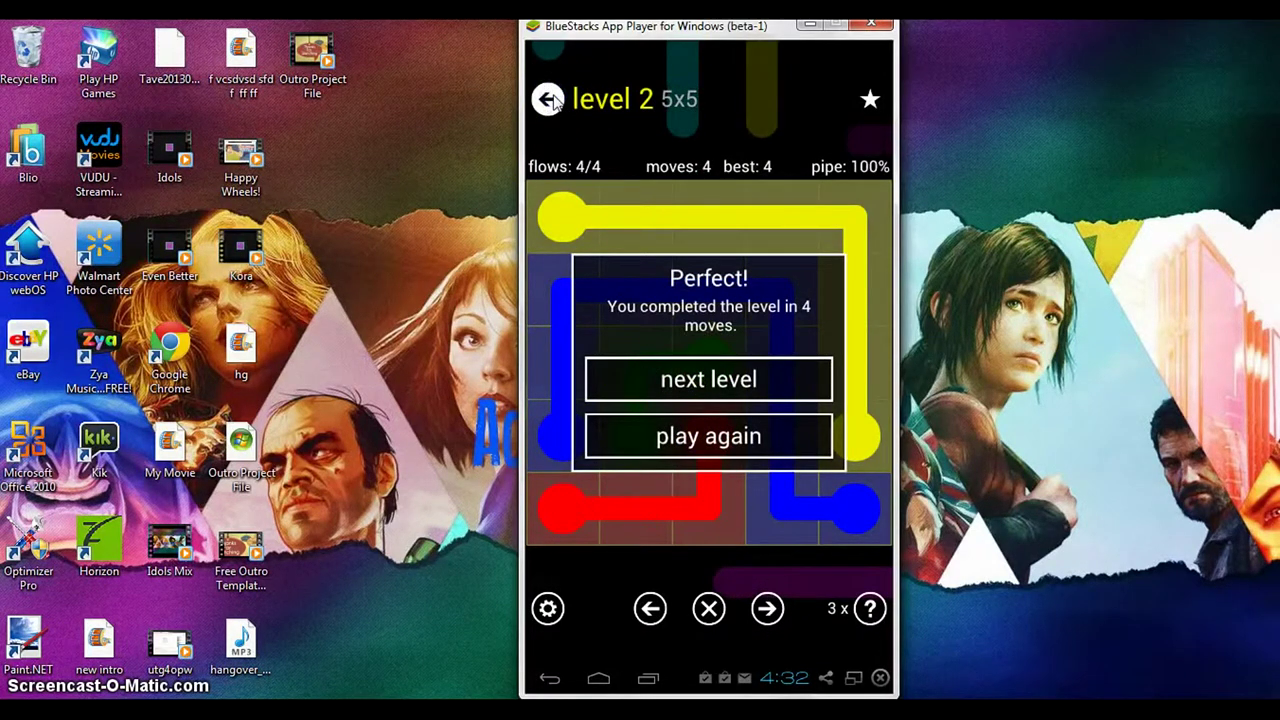
{"action": "left_click", "coordinate": [549, 680]}
Back out through the level packs and main menu, then confirm quitting Flow Free
{"action": "left_click", "coordinate": [549, 680]}
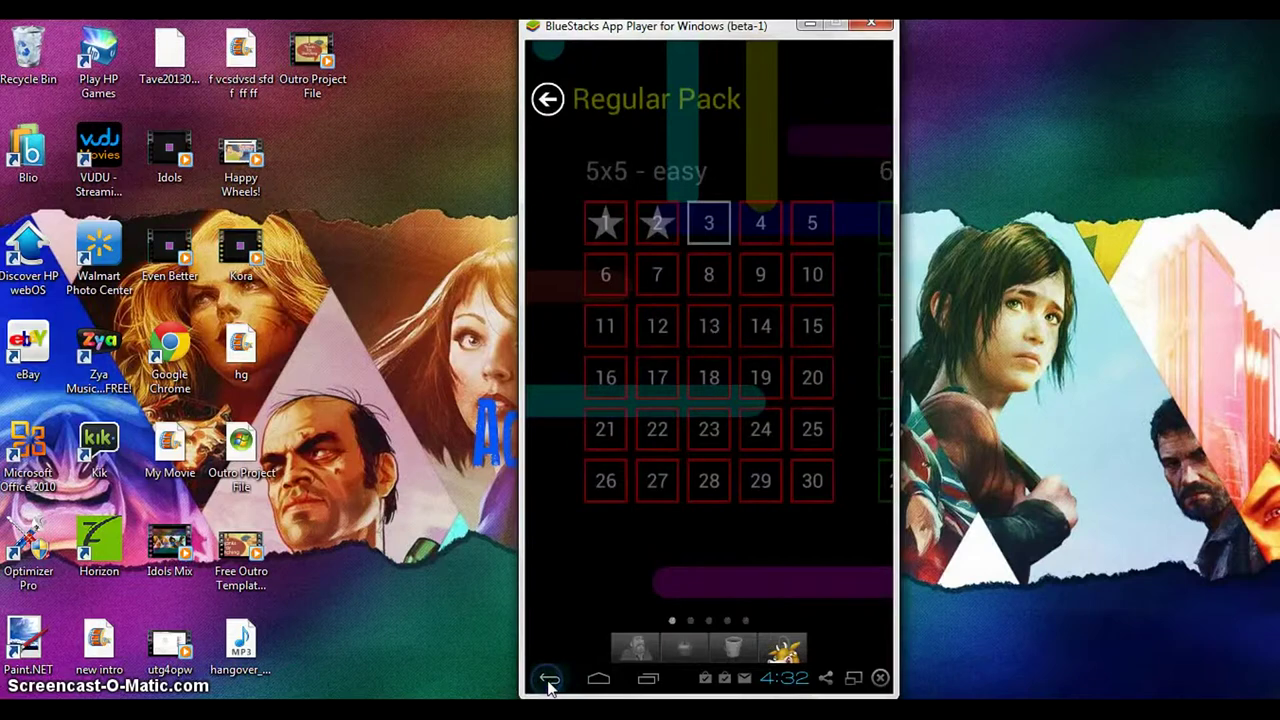
{"action": "left_click", "coordinate": [549, 680]}
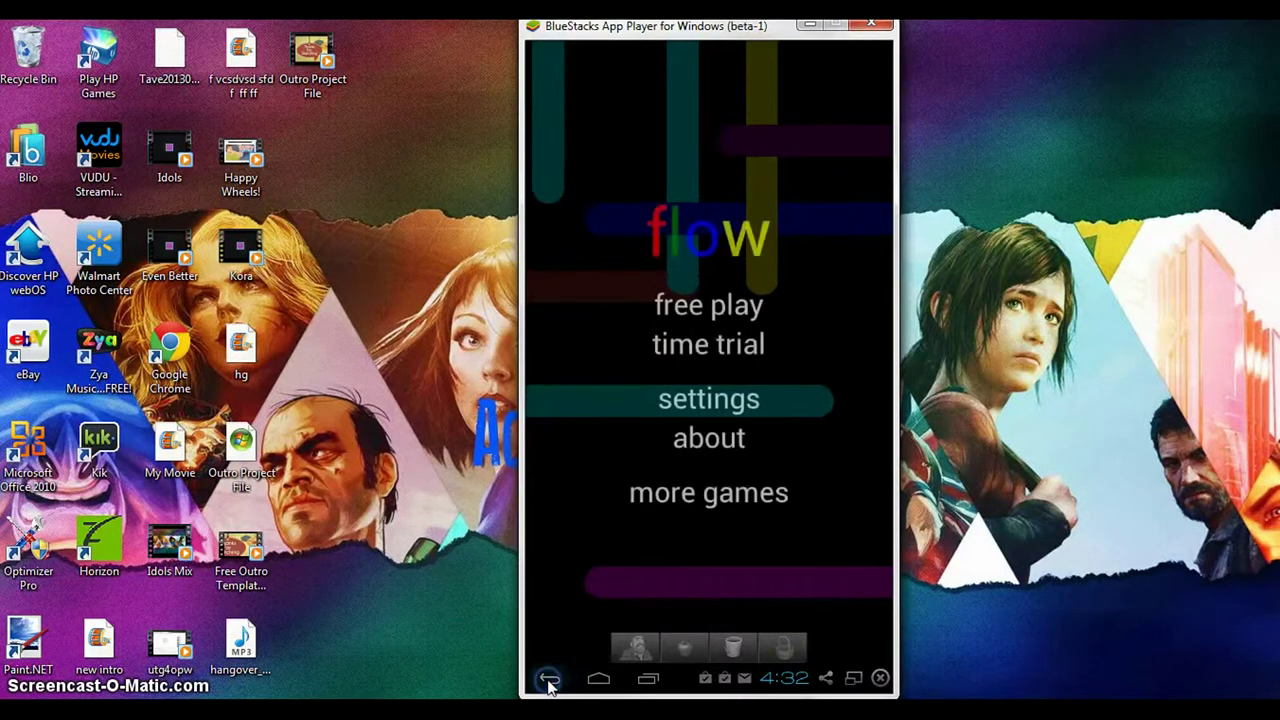
{"action": "left_click", "coordinate": [549, 680]}
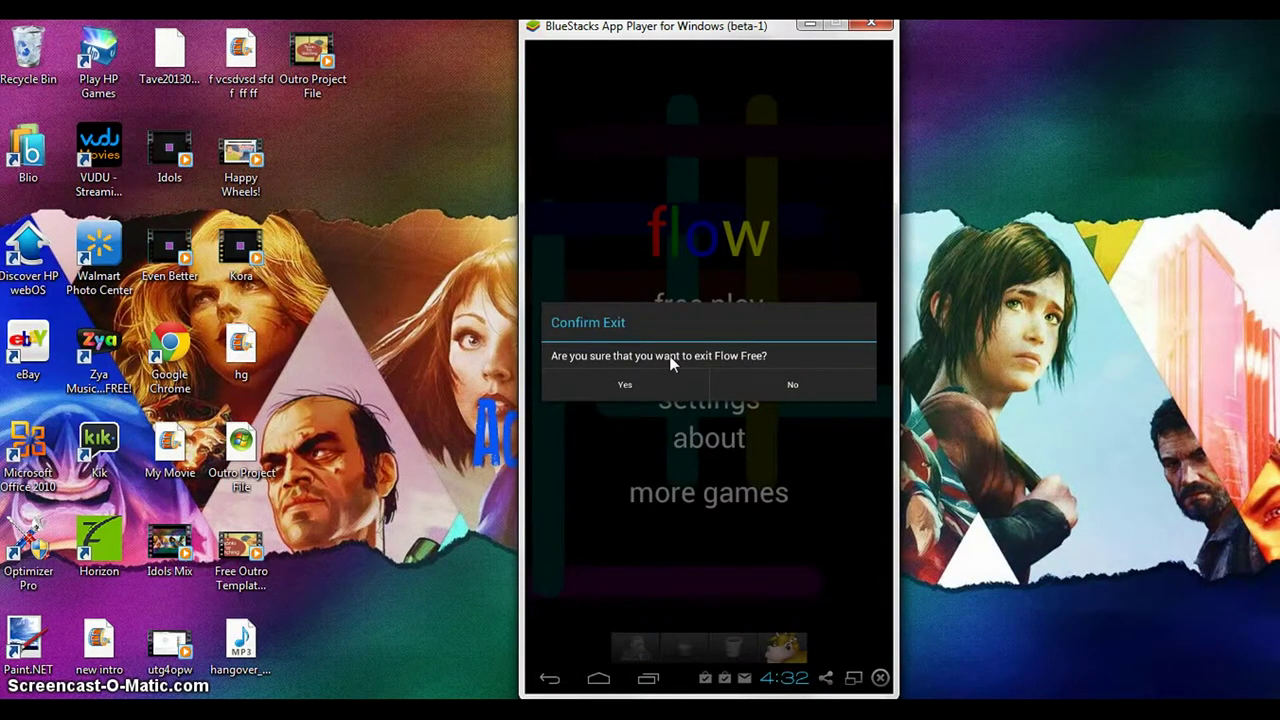
{"action": "left_click", "coordinate": [661, 369]}
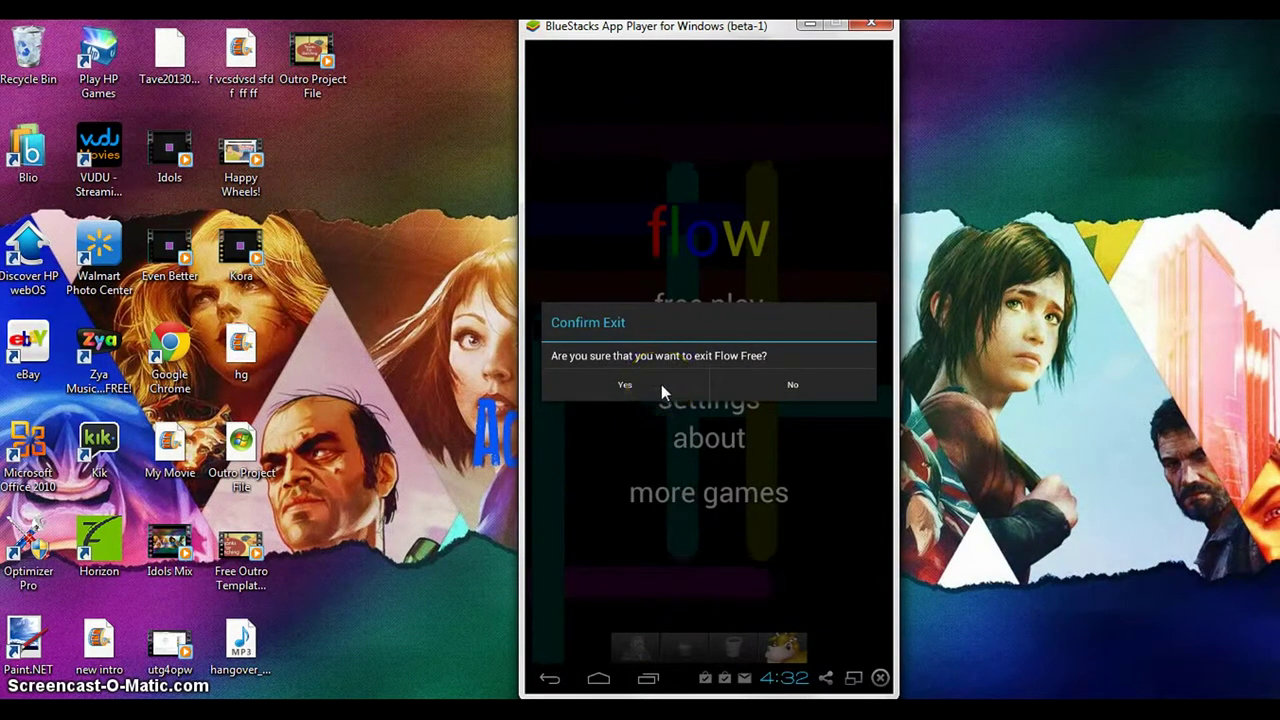
{"action": "left_click", "coordinate": [661, 386]}
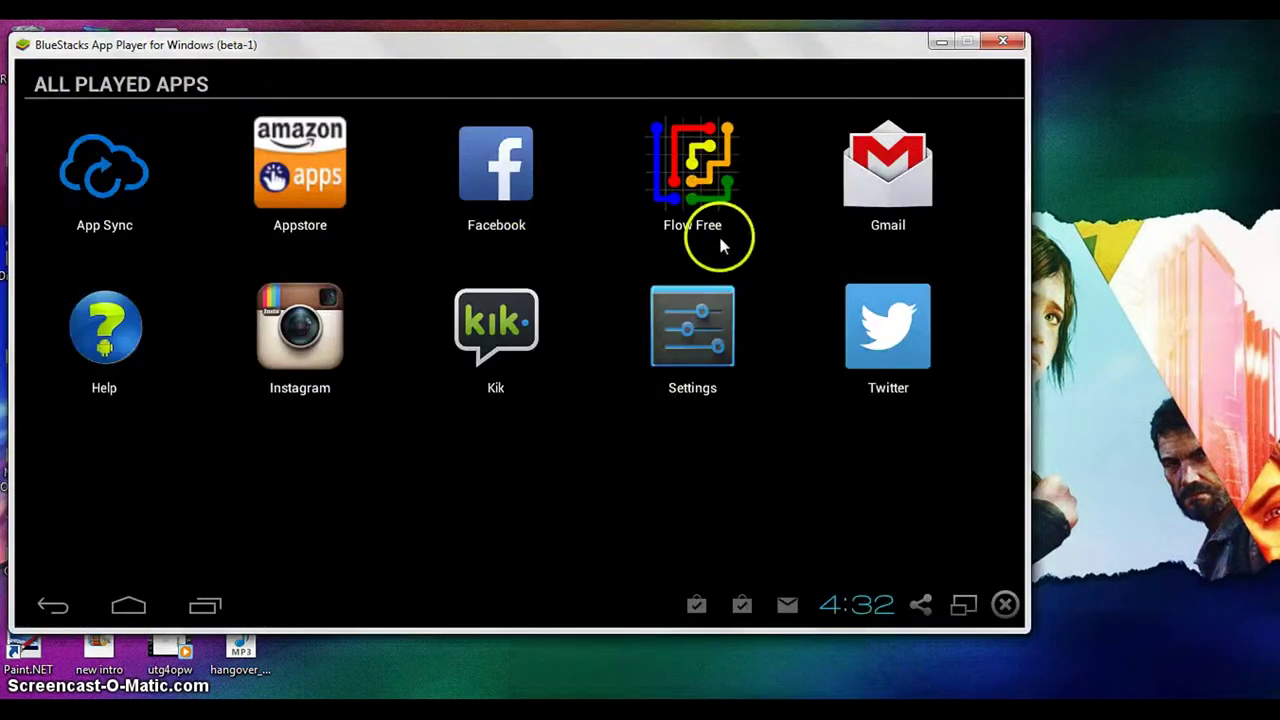
Go back to the BlueStacks home screen and drag the window further right
{"action": "left_click", "coordinate": [84, 594]}
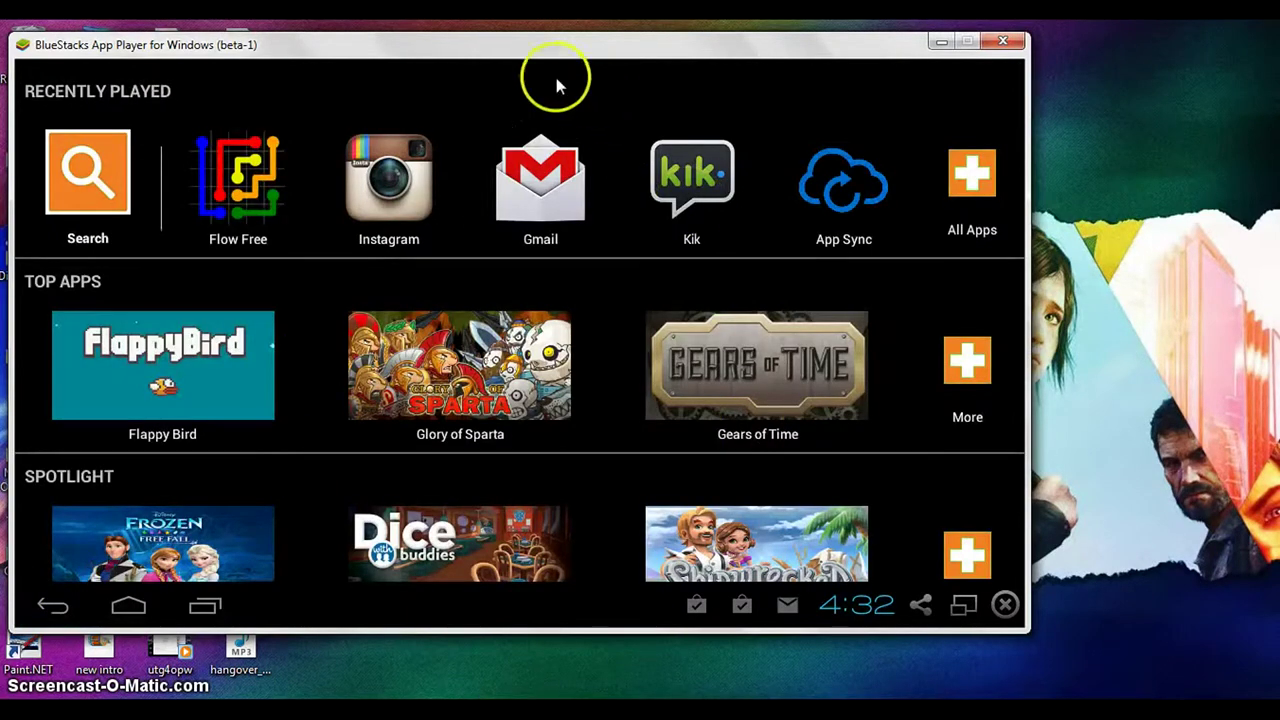
{"action": "left_click", "coordinate": [505, 48]}
{"action": "mouse_move", "coordinate": [505, 48]}
{"action": "left_mouse_down"}
{"action": "mouse_move", "coordinate": [629, 50]}
{"action": "mouse_move", "coordinate": [628, 62]}
{"action": "left_mouse_up"}
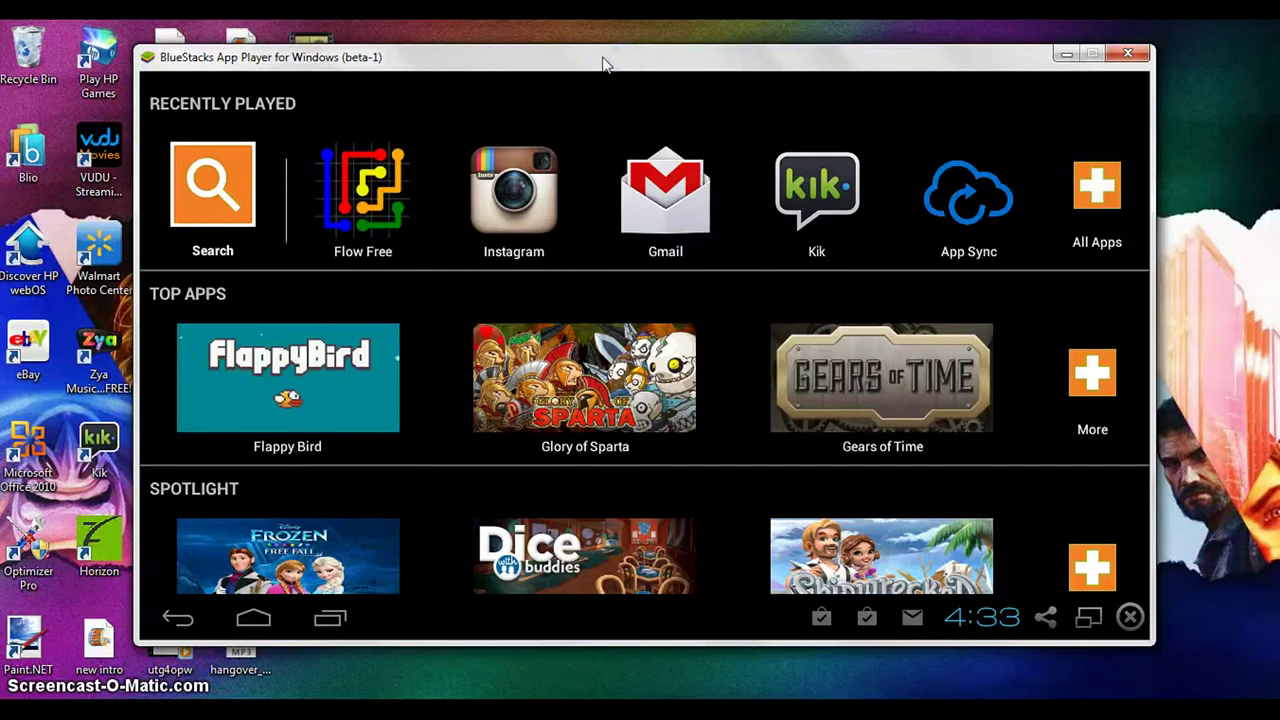